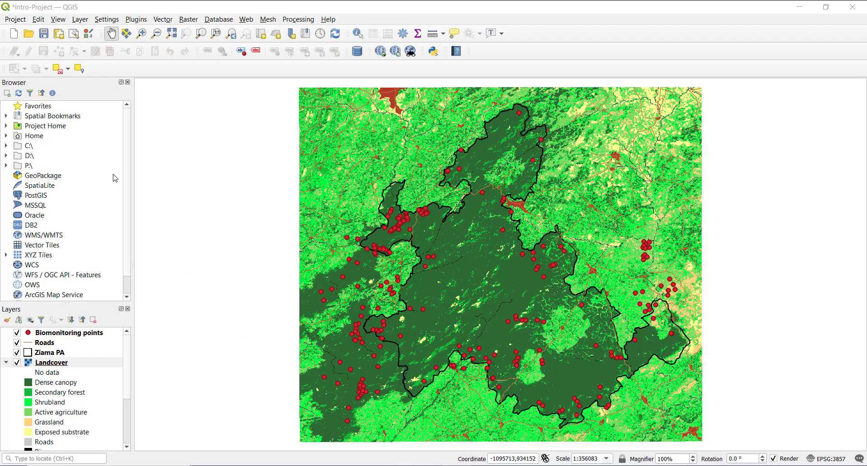
# Create a new print layout titled "Ziama Landscape"
pyautogui.click(15, 20)
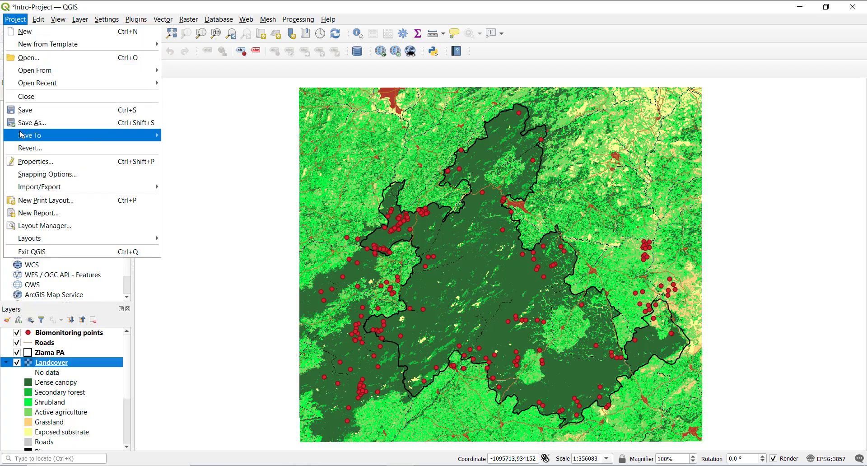
pyautogui.click(95, 204)
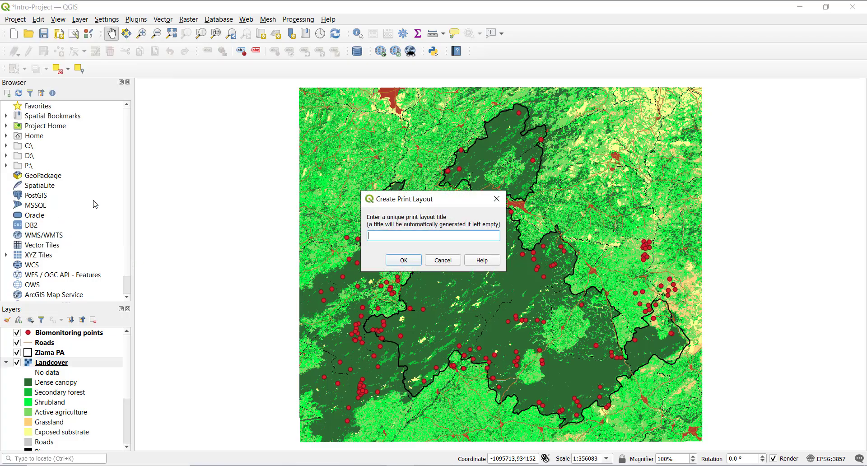
pyautogui.write('Ziama Landscape')
pyautogui.click(409, 264)
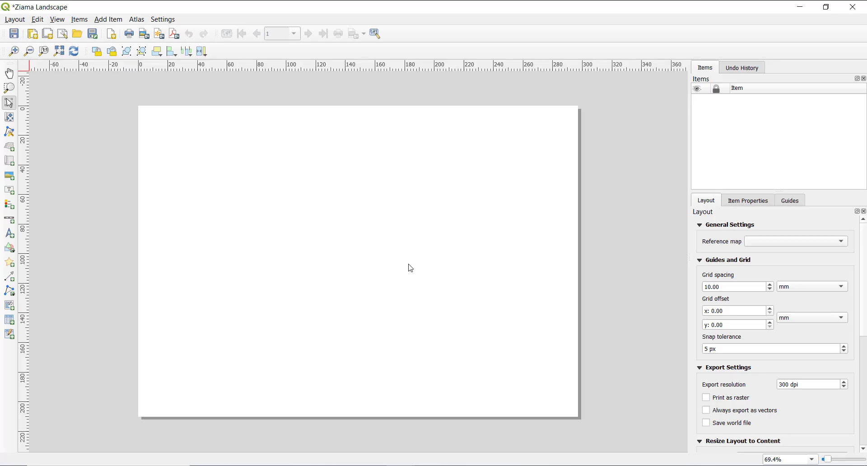
# Minimize the Ziama Landscape layout window and bring it back to the front
pyautogui.click(800, 9)
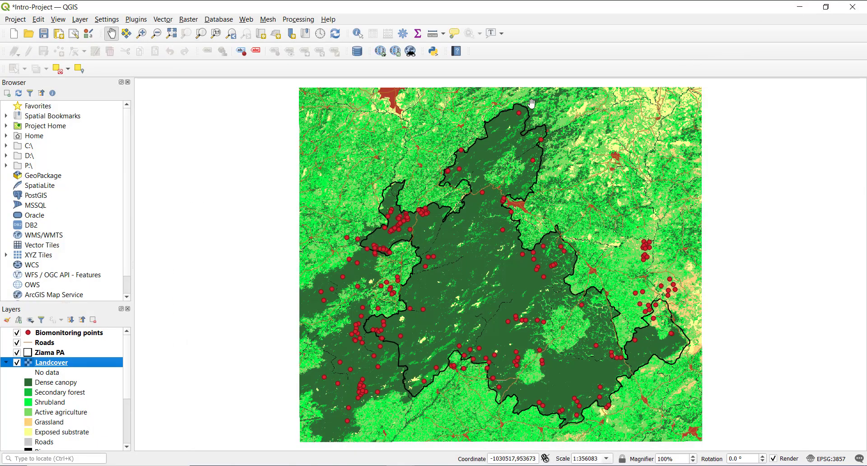
pyautogui.moveTo(400, 465)
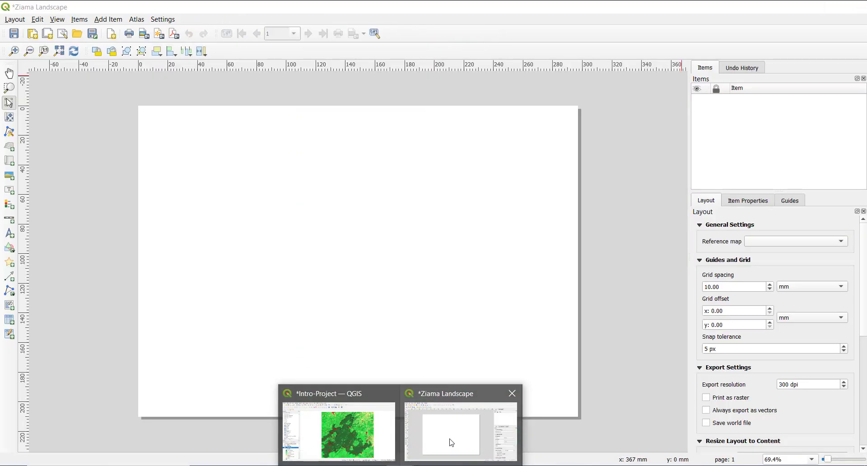
pyautogui.click(452, 443)
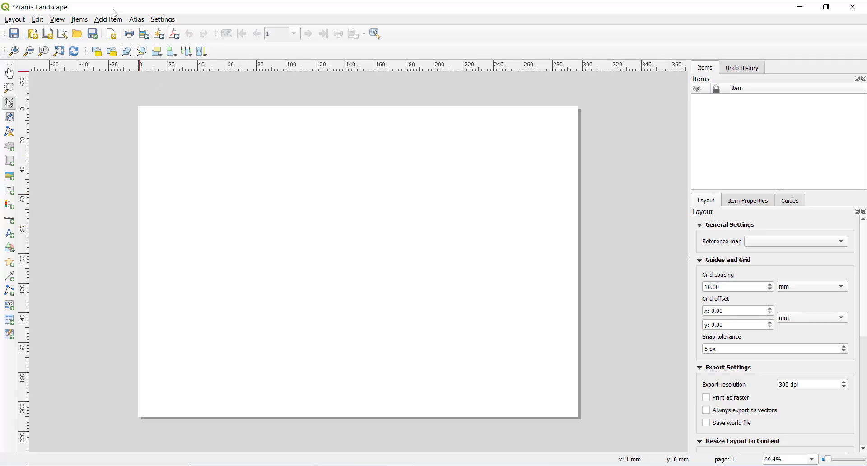
# Add a map about 182 mm wide and 163 mm high in the middle of the page and show its item properties
pyautogui.click(107, 21)
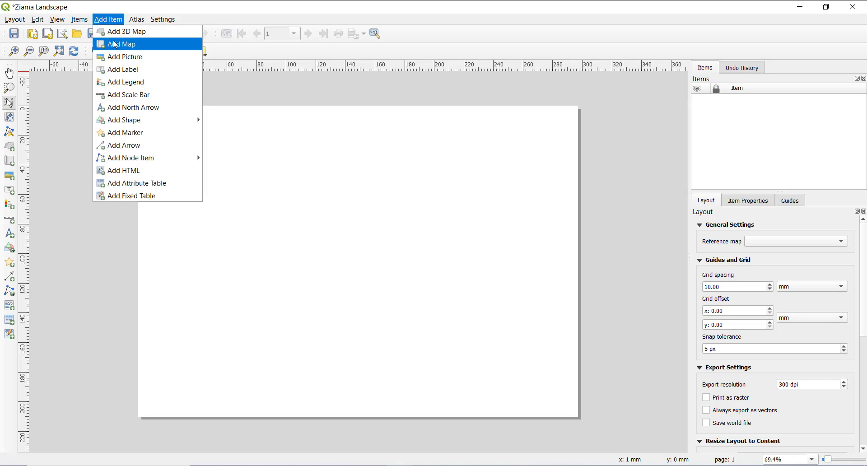
pyautogui.click(115, 45)
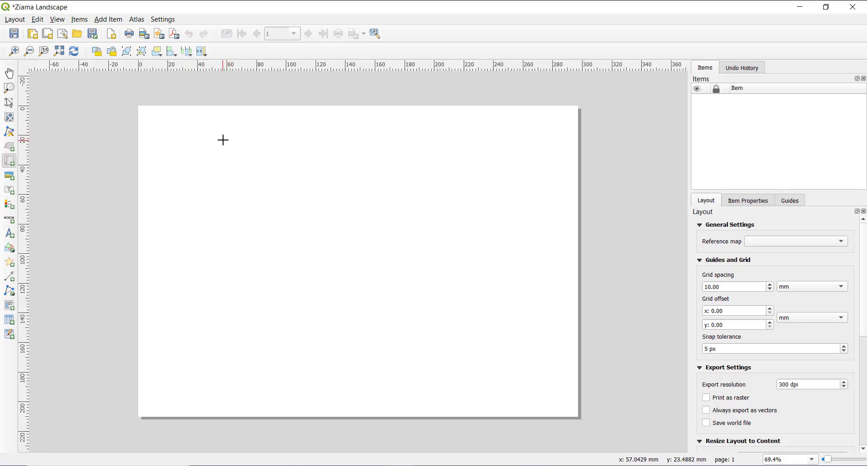
pyautogui.moveTo(226, 140); pyautogui.dragTo(496, 383)
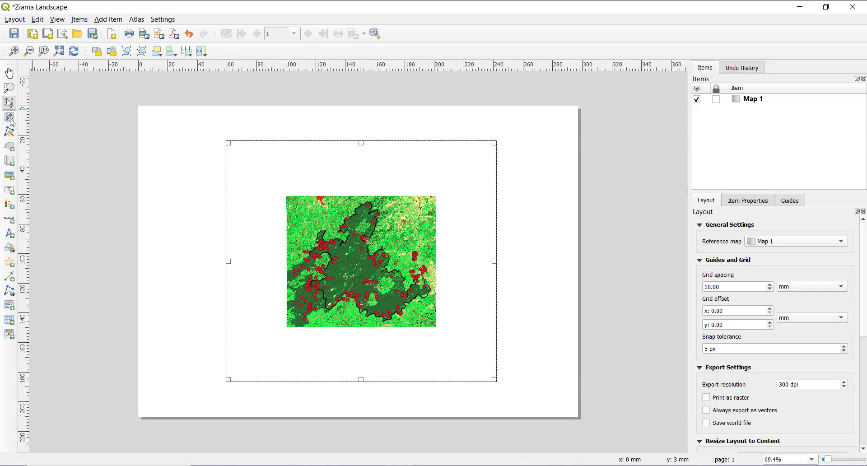
pyautogui.click(750, 201)
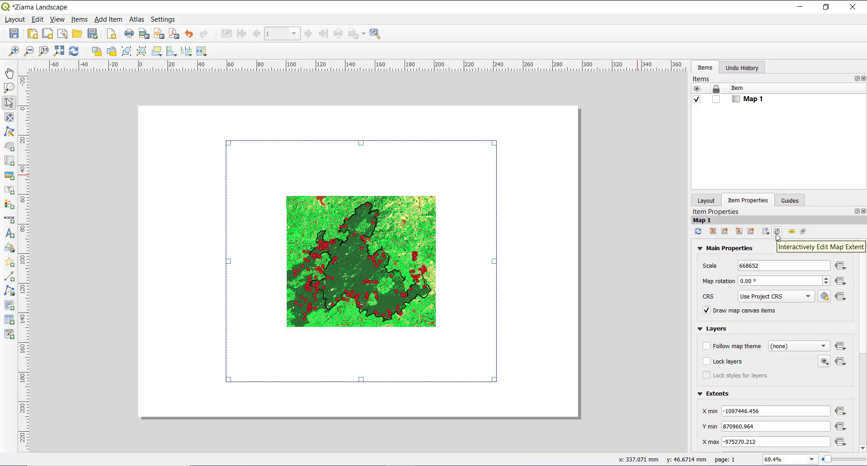
# Enlarge and shift the map content inside its frame to scale 354601 so the landcover fills the whole frame
pyautogui.click(9, 117)
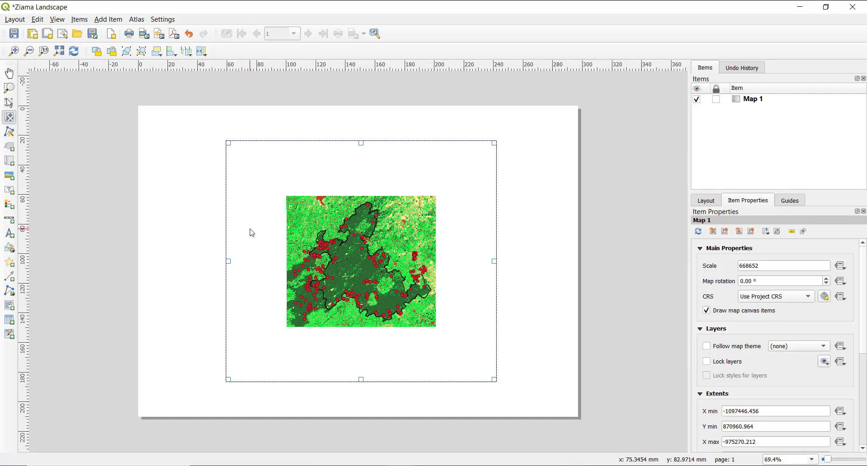
pyautogui.scroll(3, 375, 269)
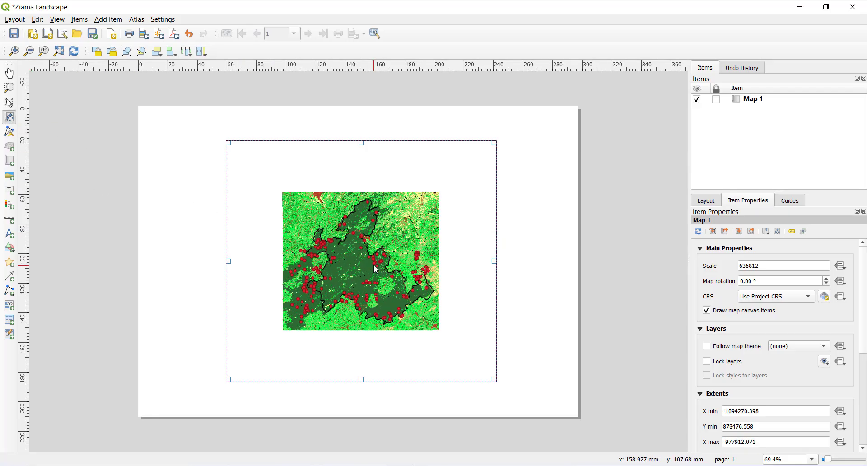
pyautogui.scroll(1, 375, 270)
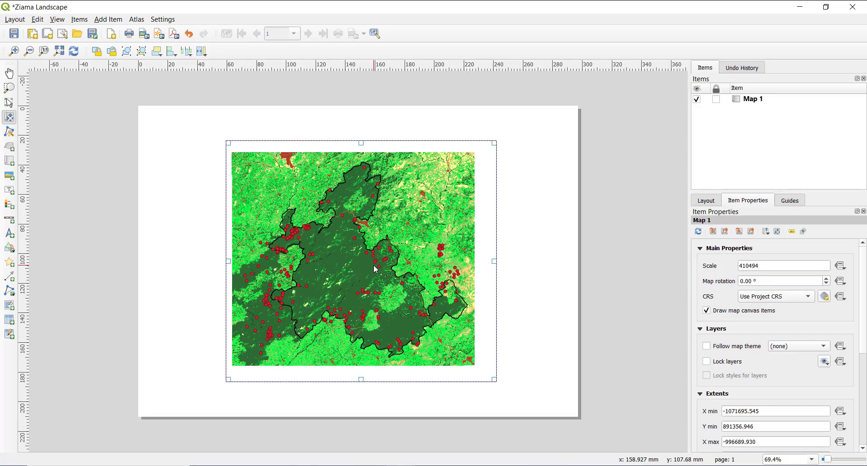
pyautogui.scroll(1, 375, 269)
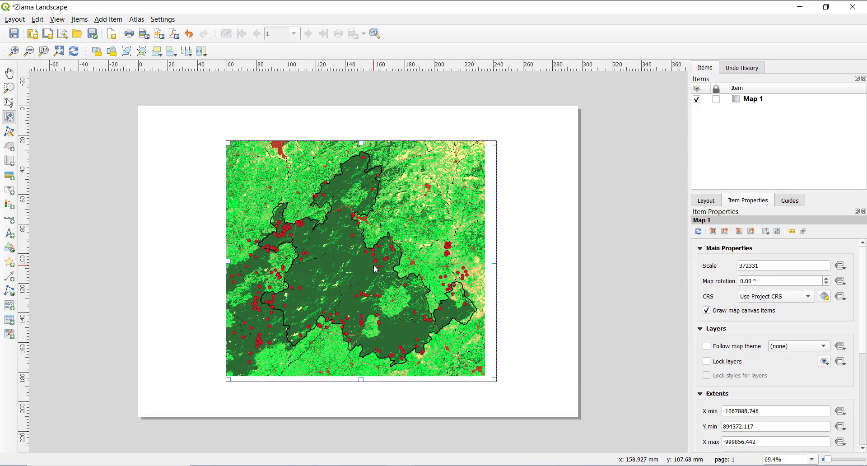
pyautogui.moveTo(376, 270); pyautogui.dragTo(381, 272)
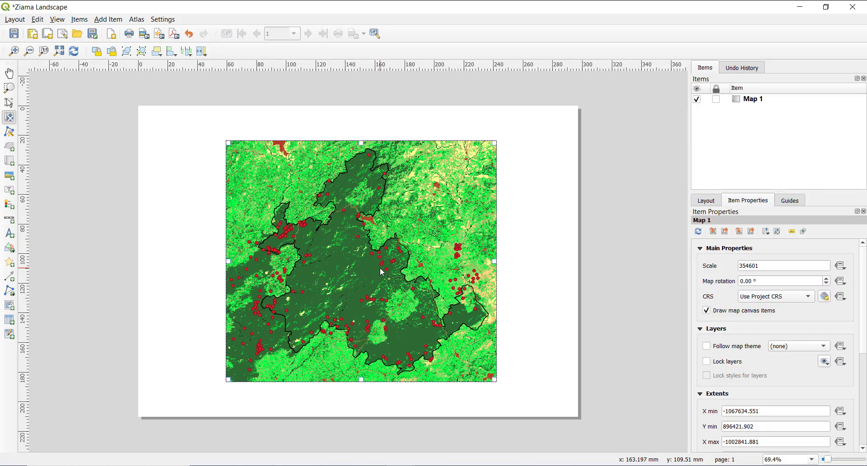
pyautogui.scroll(1, 382, 273)
pyautogui.moveTo(381, 269); pyautogui.dragTo(384, 272)
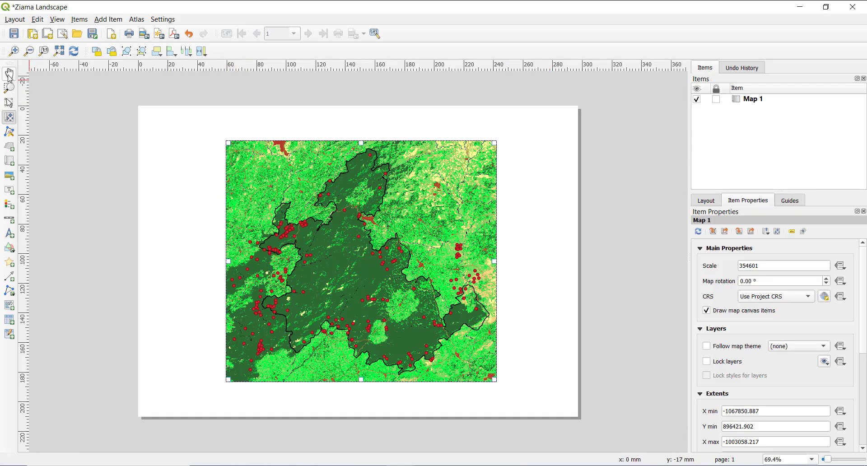
# Nudge the whole map frame very slightly to the left on the page, keeping the item selection tool active
pyautogui.click(9, 104)
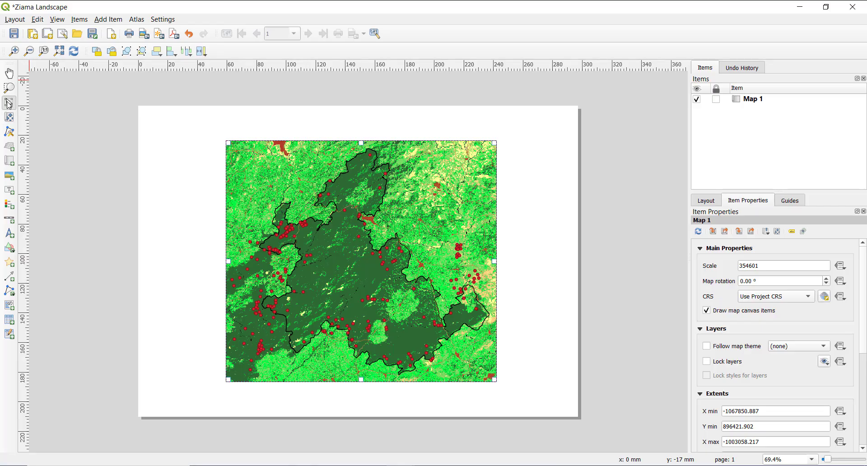
pyautogui.moveTo(321, 182); pyautogui.dragTo(320, 182)
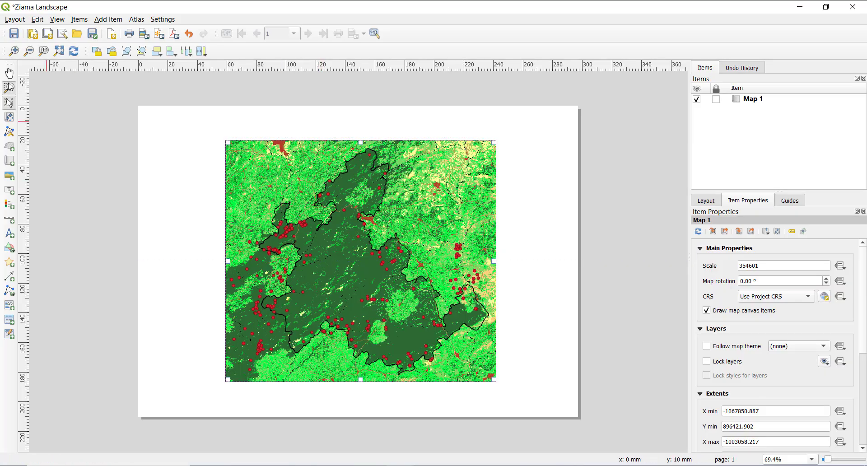
pyautogui.click(9, 73)
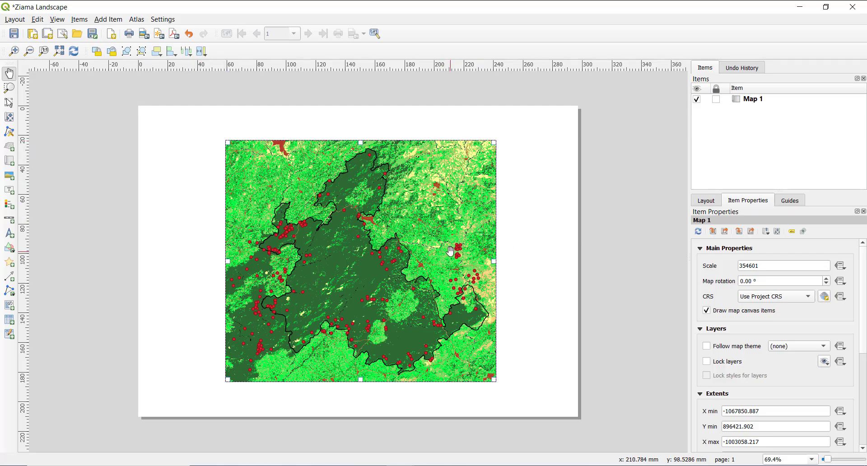
pyautogui.click(8, 102)
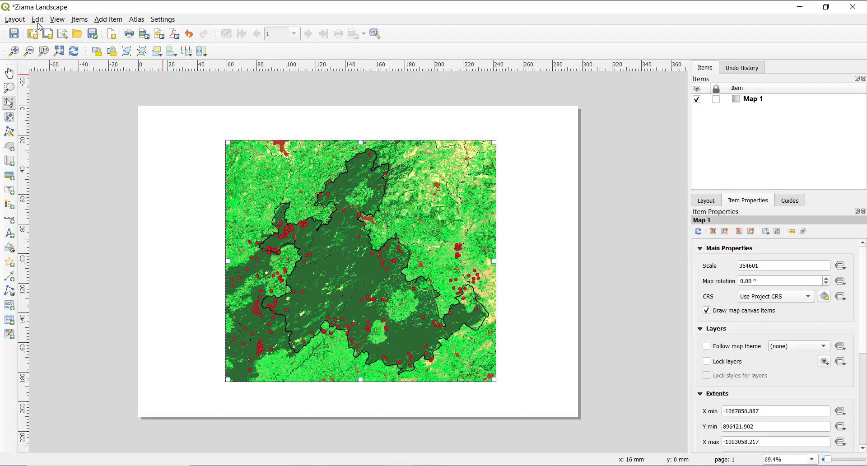
pyautogui.click(10, 21)
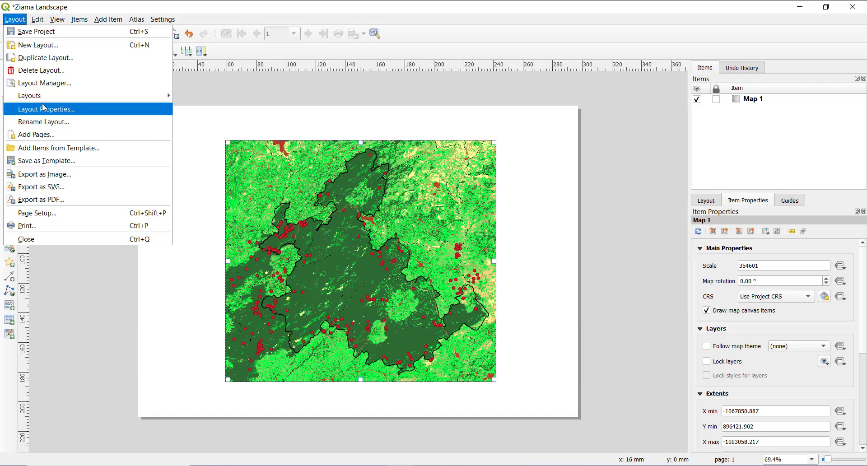
pyautogui.moveTo(39, 23)
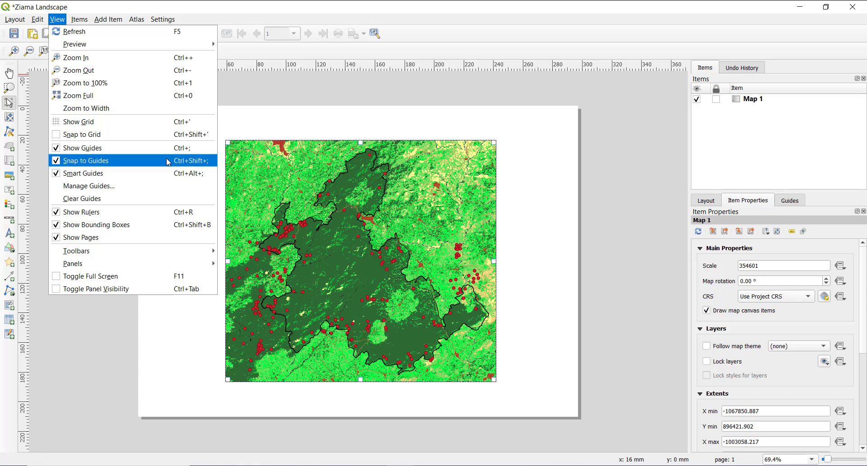
pyautogui.moveTo(147, 257)
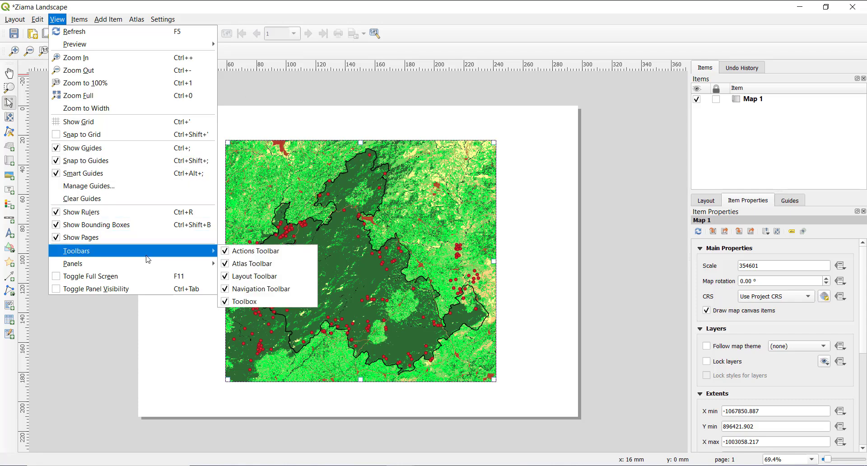
pyautogui.moveTo(207, 268)
pyautogui.moveTo(90, 26)
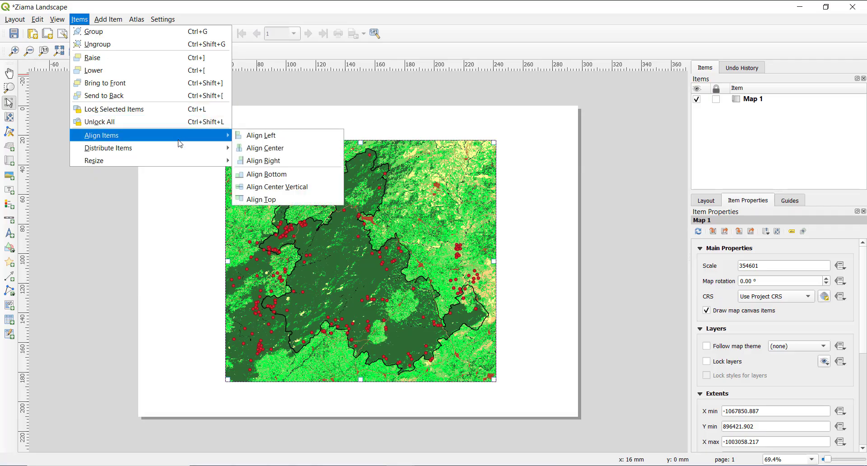
pyautogui.moveTo(185, 161)
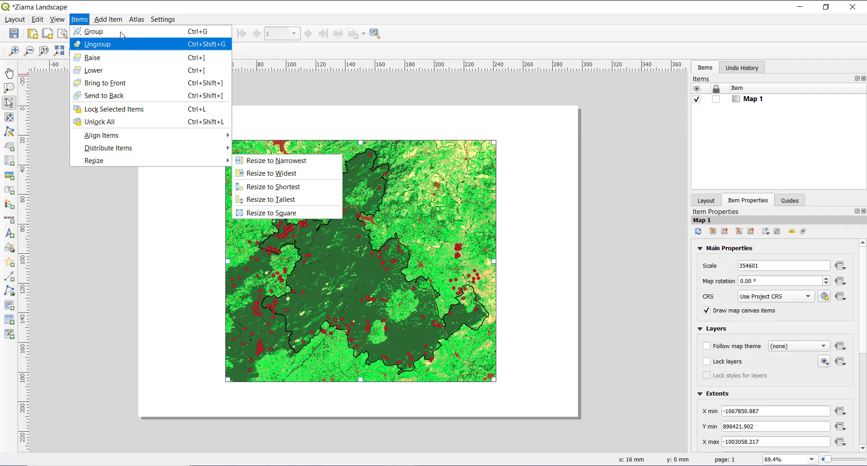
# Add a scale bar inside the map's upper-left corner and deselect it
pyautogui.moveTo(112, 16)
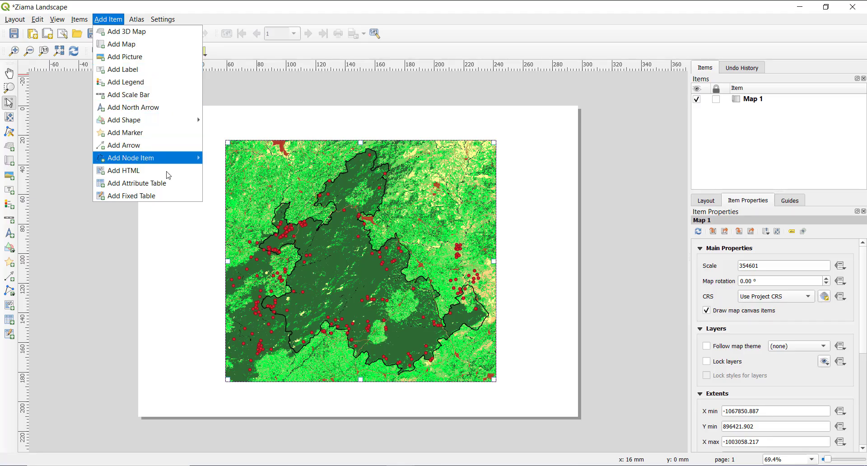
pyautogui.click(183, 95)
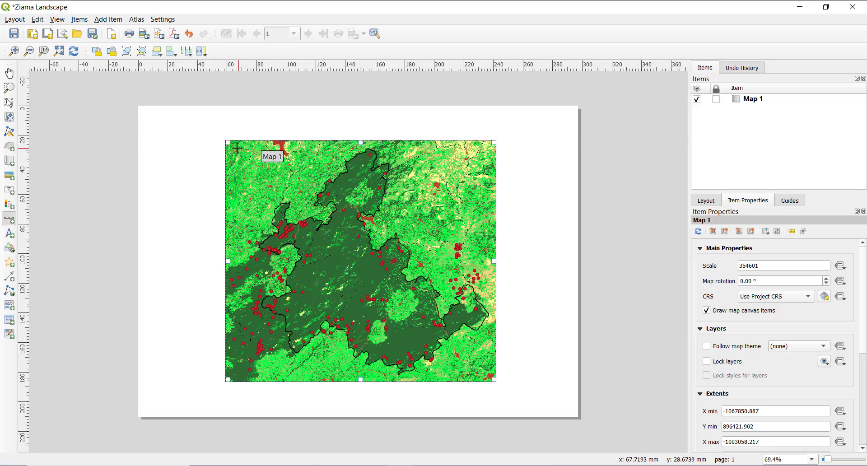
pyautogui.moveTo(233, 148); pyautogui.dragTo(310, 162)
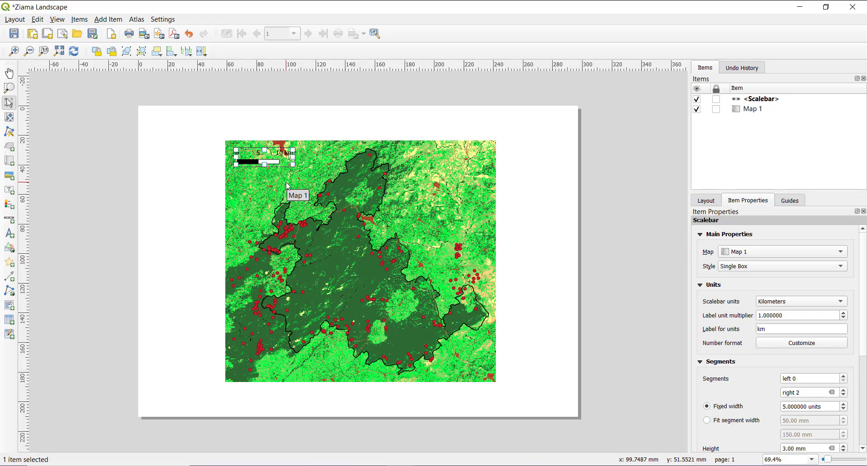
pyautogui.click(505, 170)
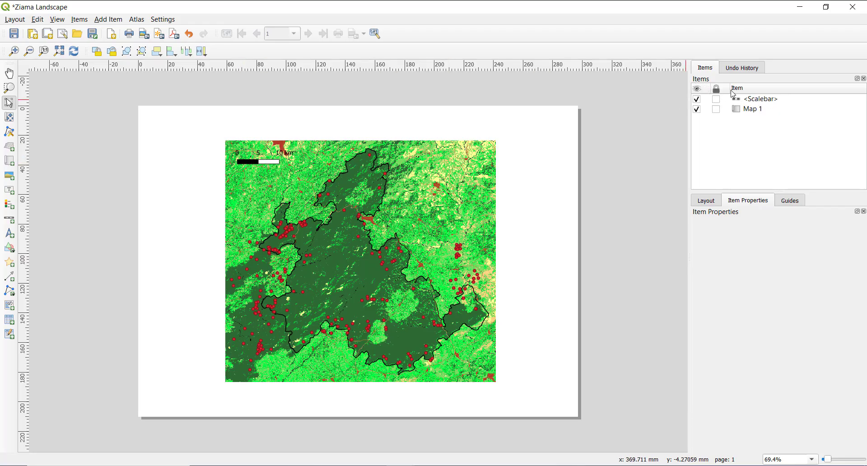
# Select the scale bar and review its item properties, from the linked map, style and units to segments and display options
pyautogui.click(743, 100)
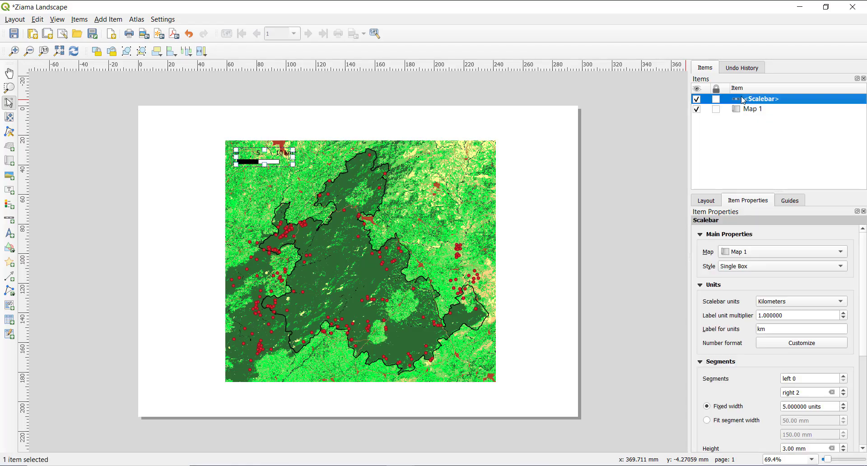
pyautogui.click(270, 156)
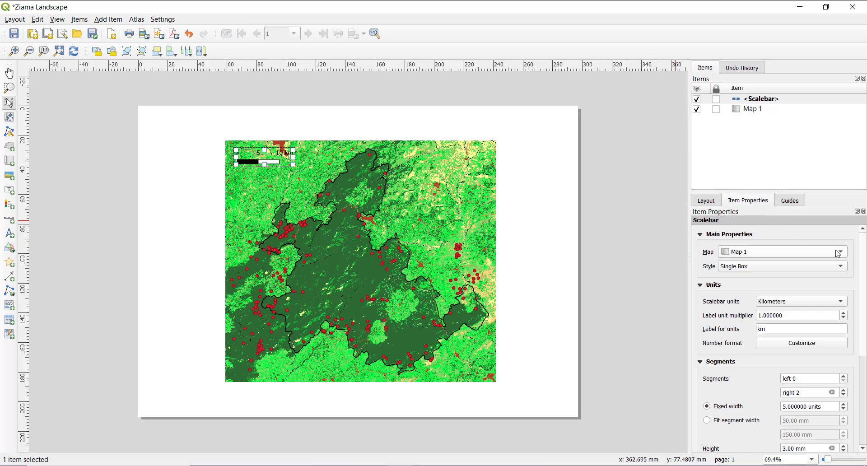
pyautogui.scroll(-5, 863, 264)
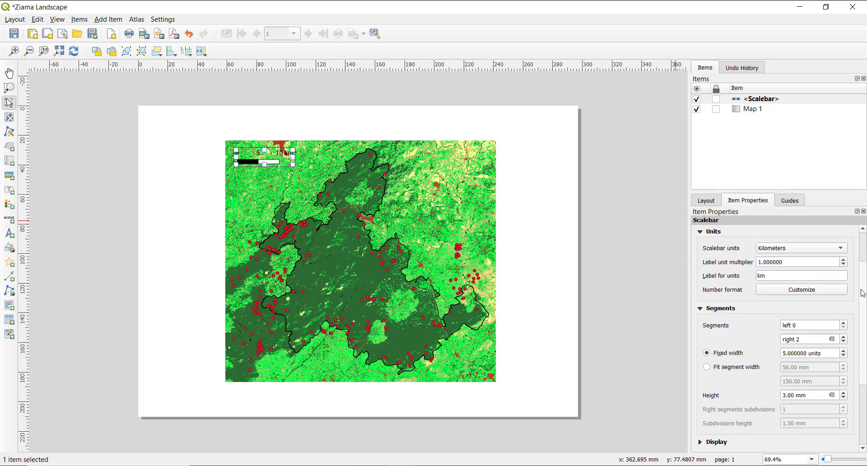
pyautogui.scroll(6, 865, 325)
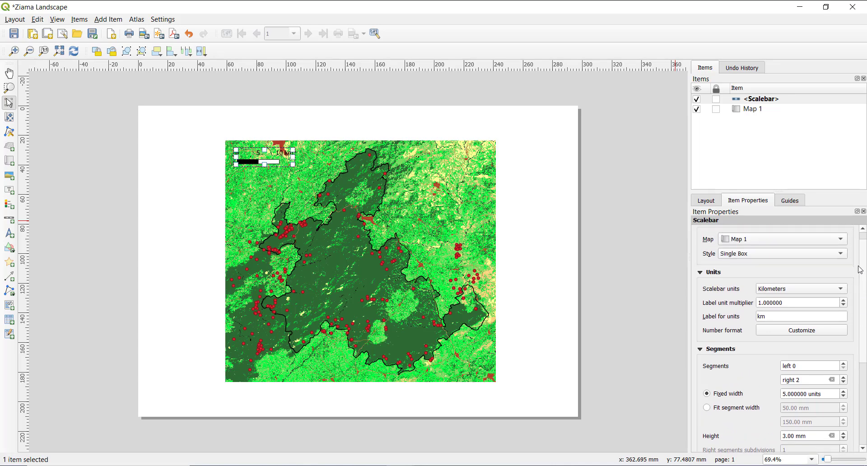
pyautogui.scroll(-1, 865, 294)
pyautogui.scroll(-1, 865, 294)
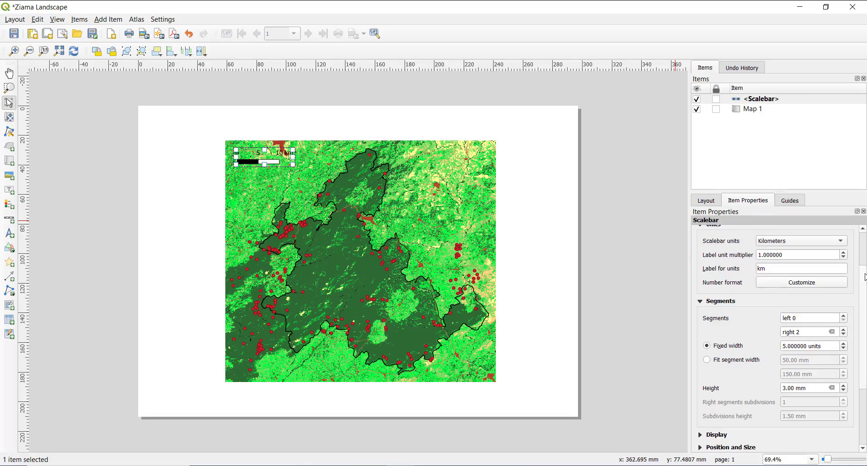
pyautogui.scroll(-5, 864, 277)
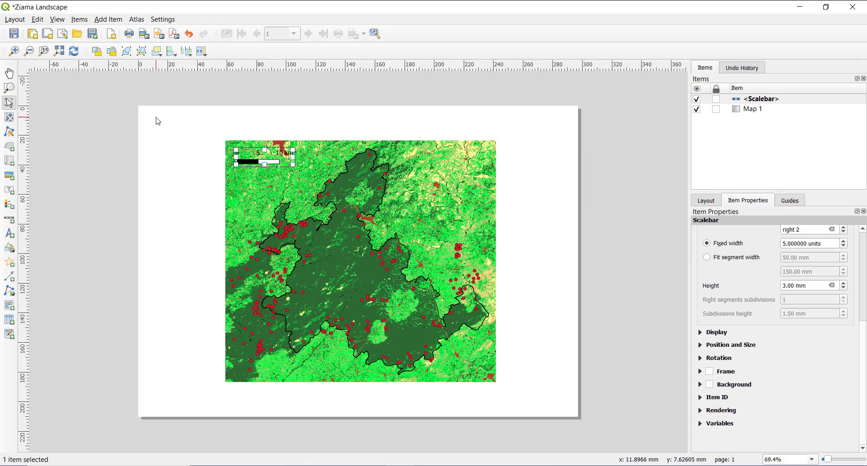
# Add a north arrow inside the map's upper-right corner and clear the selection
pyautogui.click(172, 146)
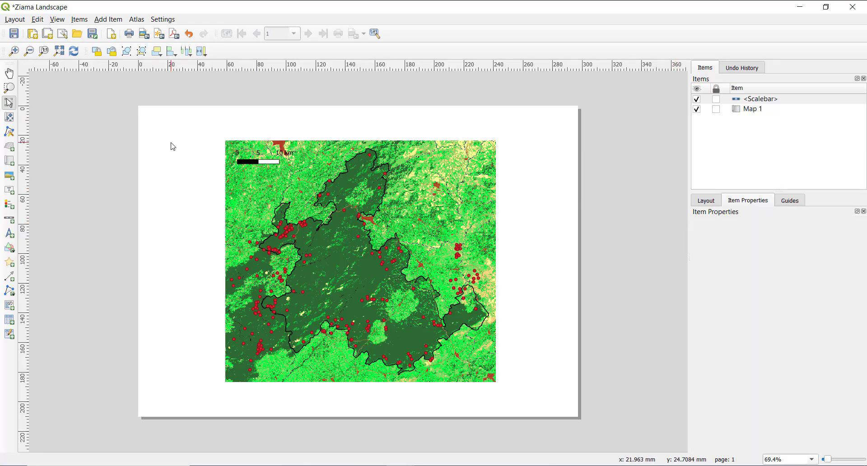
pyautogui.click(107, 19)
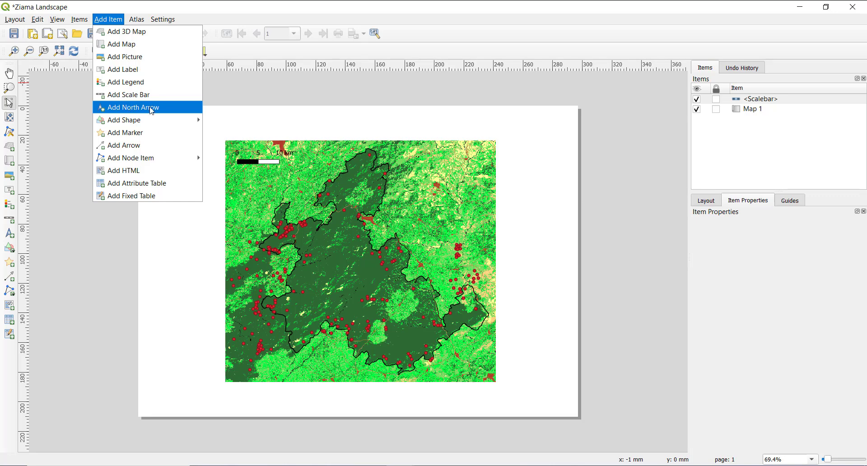
pyautogui.click(173, 112)
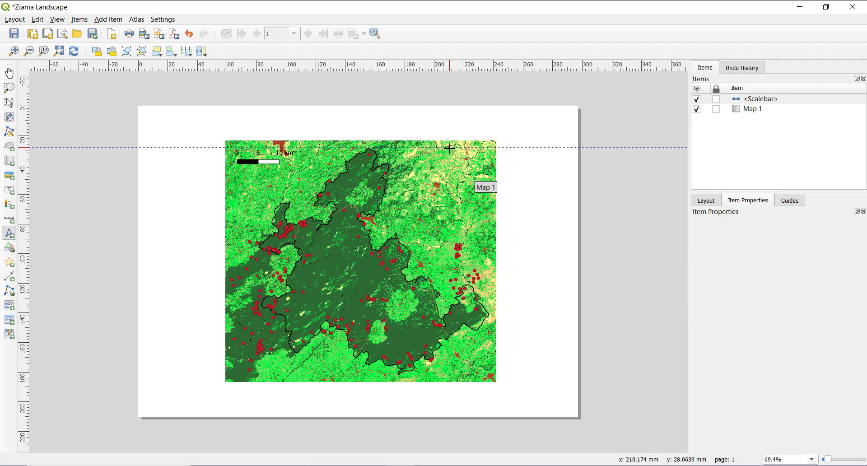
pyautogui.moveTo(451, 147); pyautogui.dragTo(481, 172)
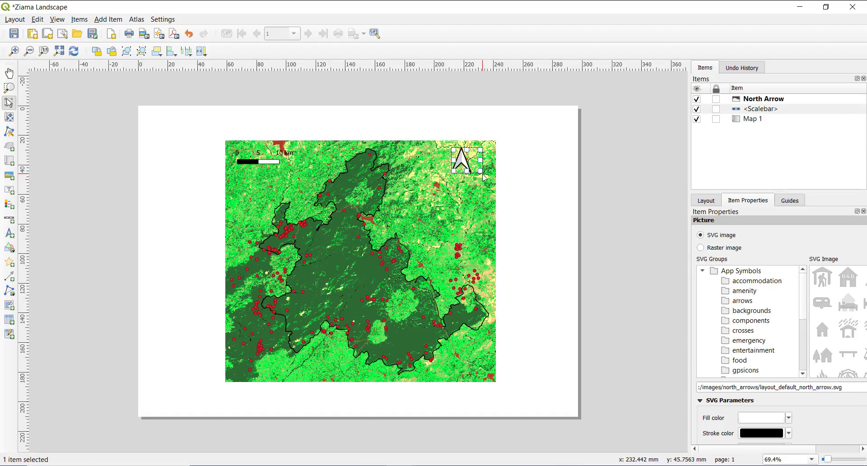
pyautogui.click(525, 185)
# Shift the north arrow slightly right and shrink it so it sits neatly in the map's upper-right corner
pyautogui.click(463, 158)
pyautogui.moveTo(463, 158); pyautogui.dragTo(471, 159)
pyautogui.click(518, 173)
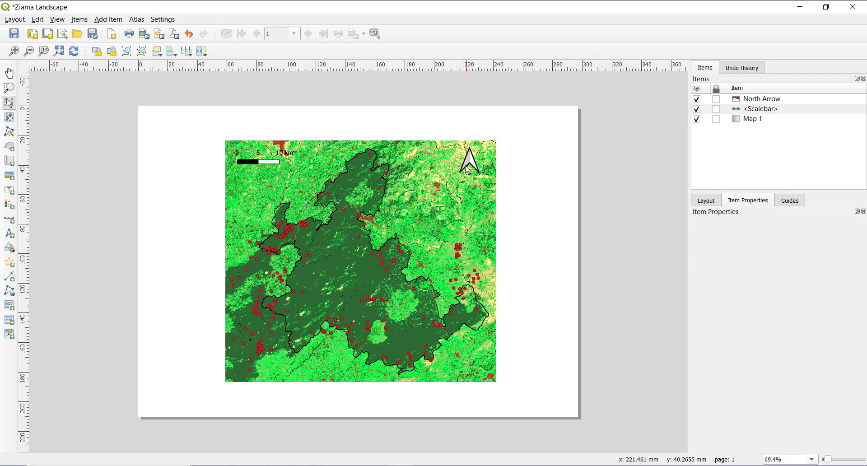
pyautogui.click(467, 164)
pyautogui.moveTo(461, 171); pyautogui.dragTo(465, 167)
pyautogui.click(518, 184)
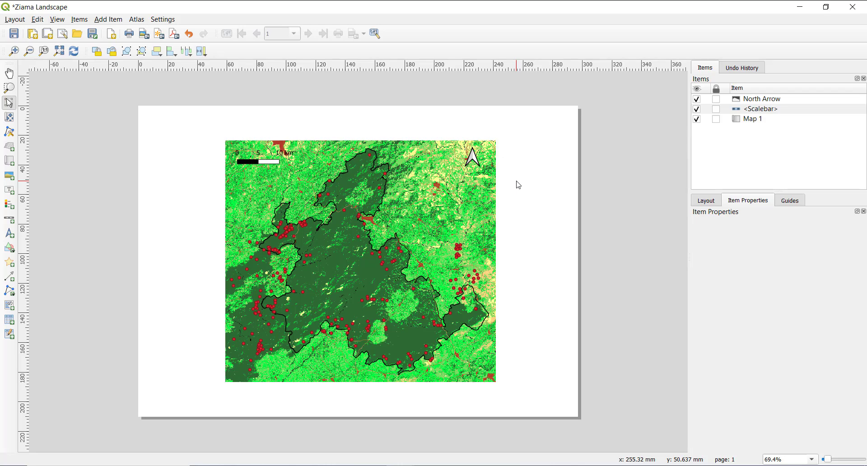
# Select the north arrow and review its item properties, from SVG parameters and placement to image rotation and map synchronization
pyautogui.click(473, 159)
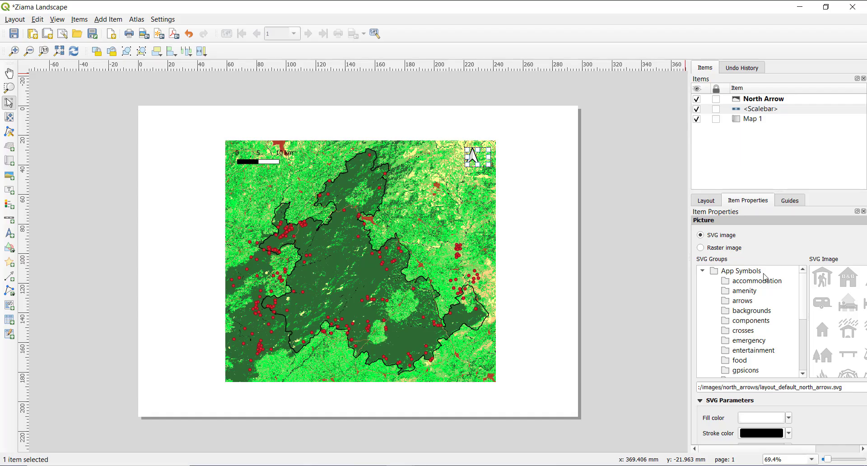
pyautogui.scroll(-1, 797, 401)
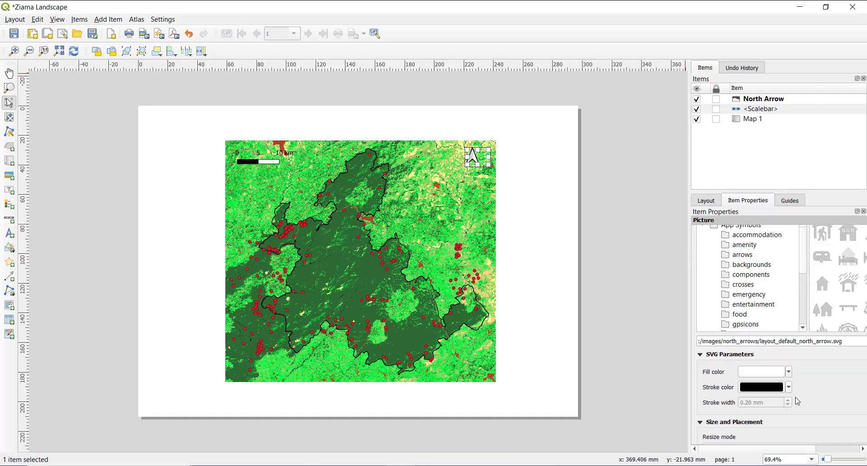
pyautogui.scroll(-5, 798, 401)
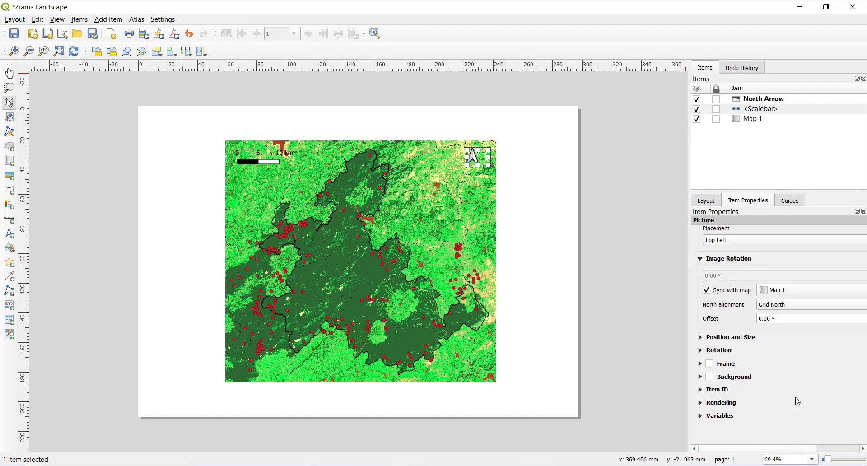
pyautogui.click(769, 318)
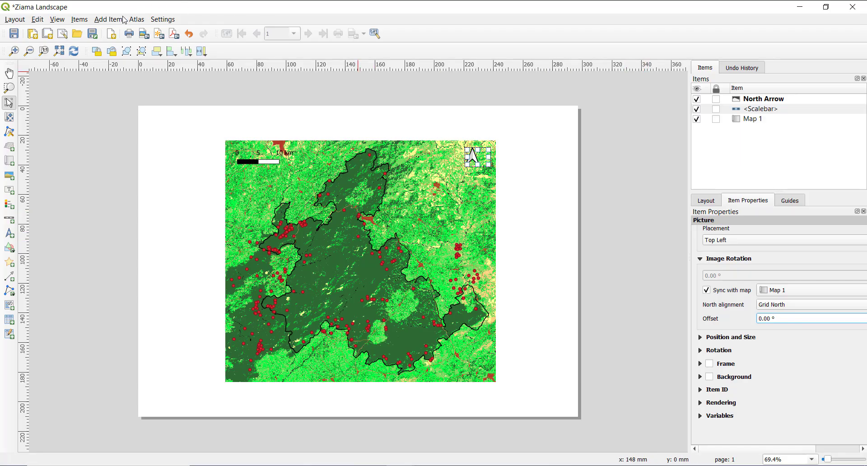
pyautogui.click(137, 20)
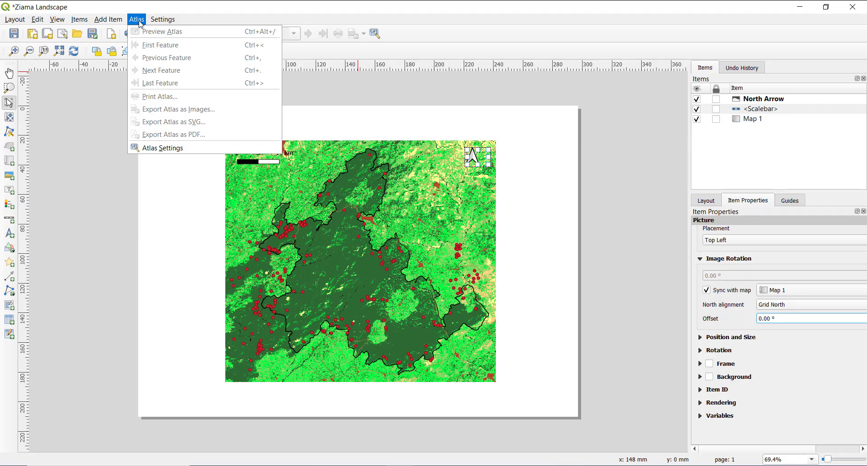
pyautogui.moveTo(160, 26)
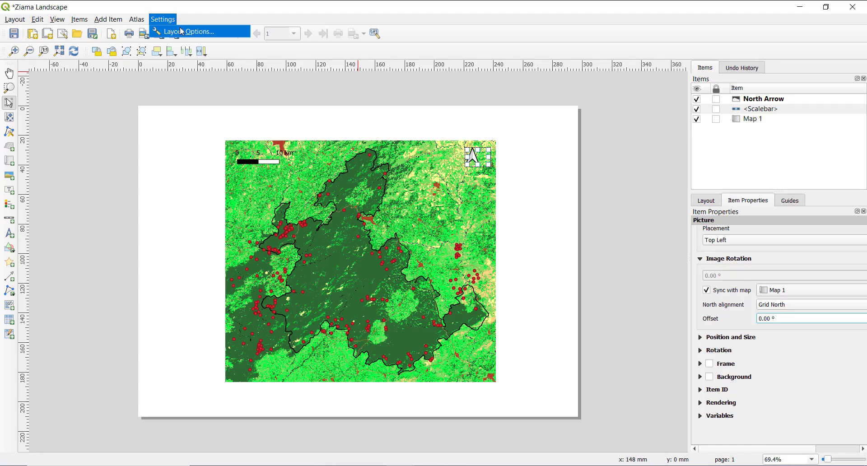
pyautogui.click(223, 92)
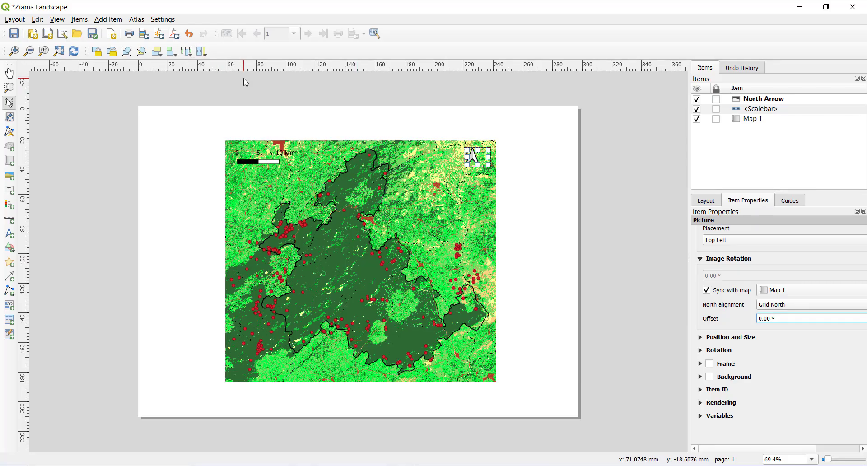
pyautogui.click(209, 114)
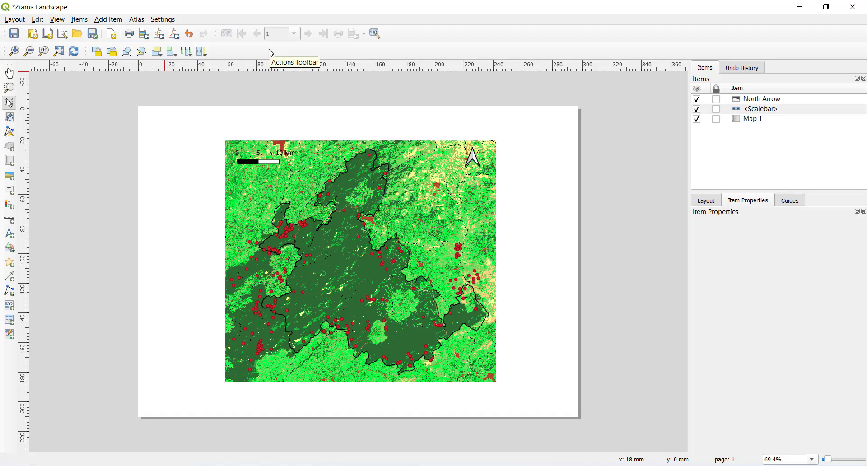
pyautogui.rightClick(405, 38)
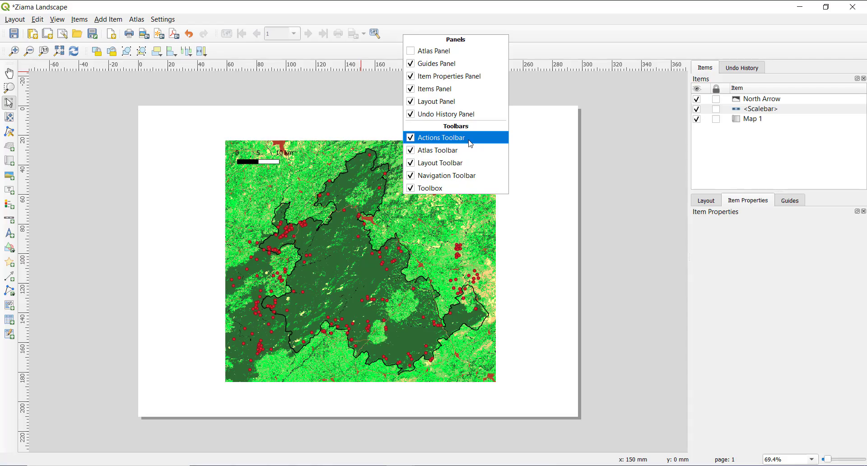
pyautogui.click(109, 150)
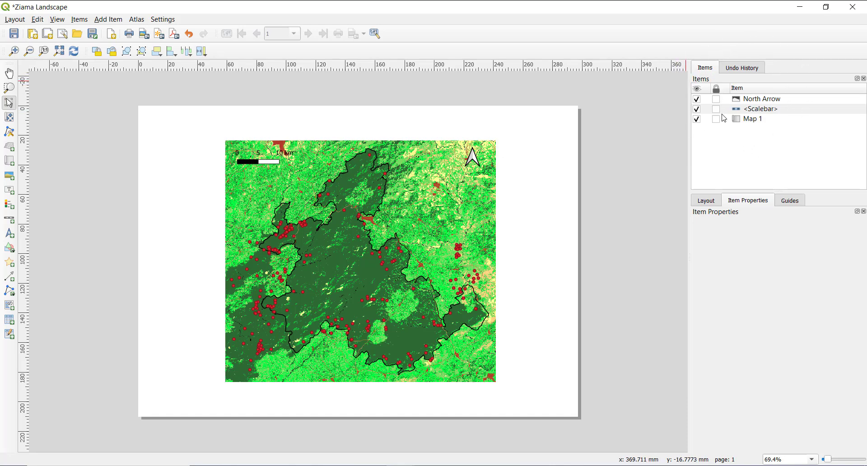
# Hide the north arrow and scale bar, and make both visible again
pyautogui.click(697, 99)
pyautogui.click(697, 109)
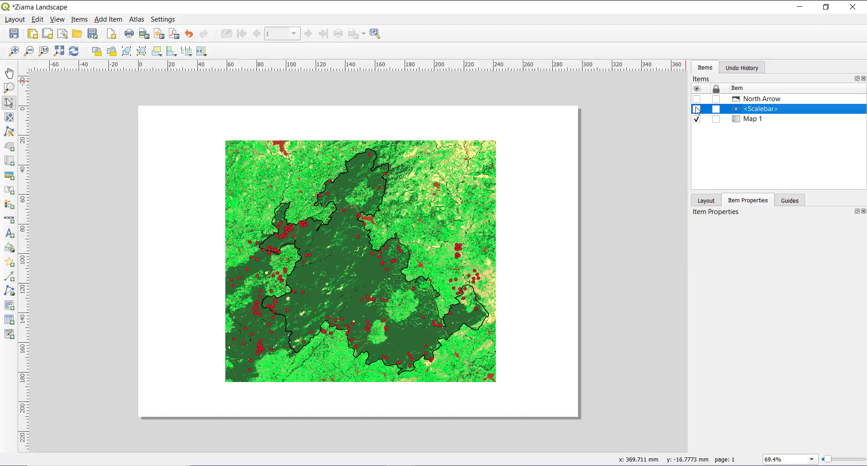
pyautogui.click(697, 109)
pyautogui.click(697, 99)
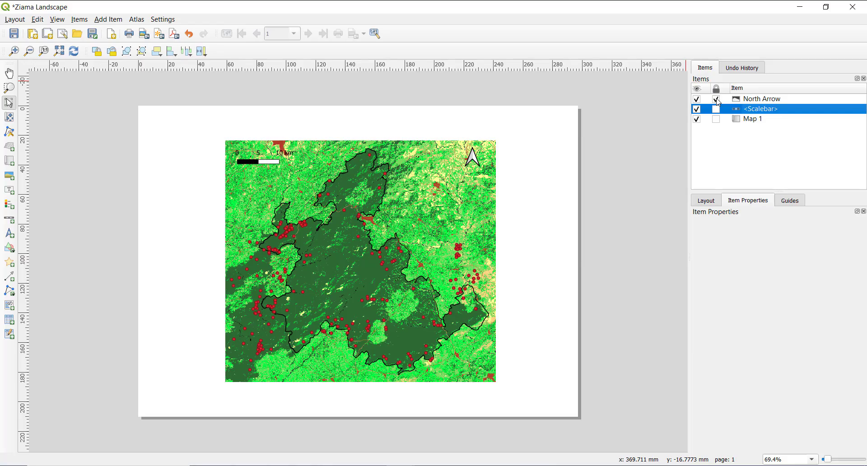
# Try to select the locked north arrow on the page, and unlock it
pyautogui.click(472, 157)
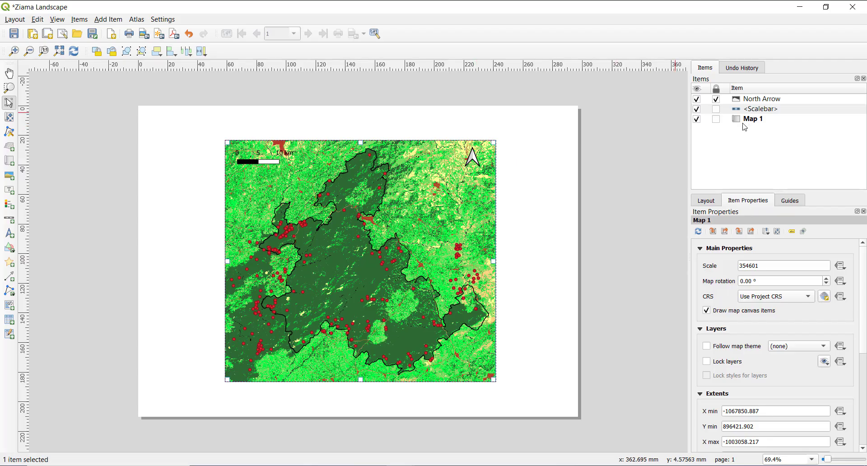
pyautogui.click(714, 102)
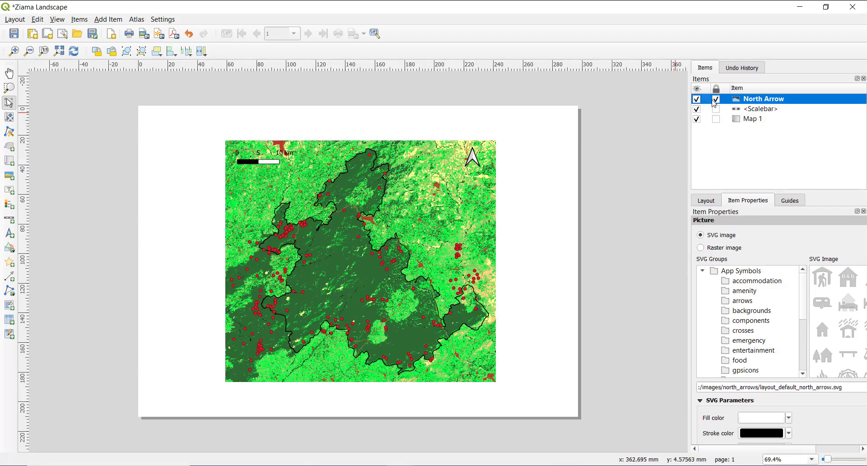
pyautogui.click(715, 100)
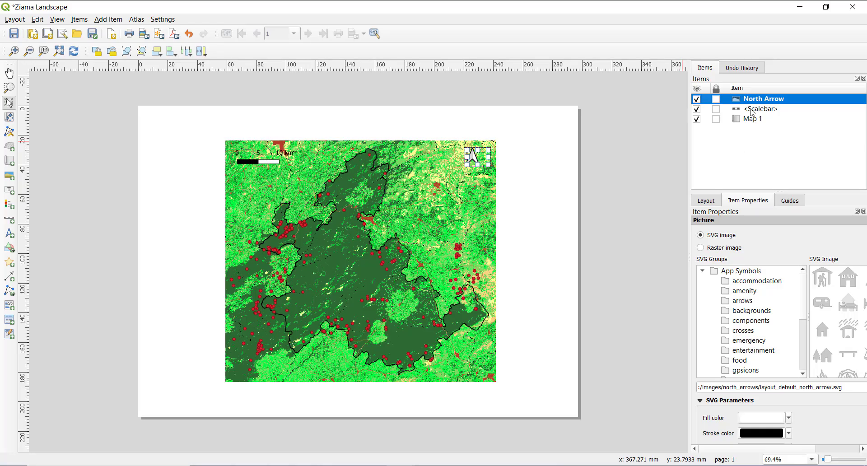
# Move Map 1 to the top of the item stacking order and return it to the bottom below the scale bar
pyautogui.moveTo(753, 122); pyautogui.dragTo(750, 96)
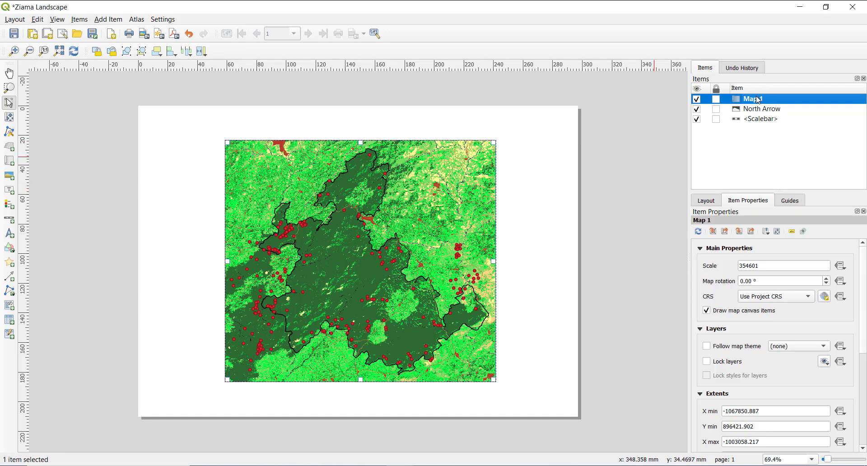
pyautogui.moveTo(760, 98); pyautogui.dragTo(751, 163)
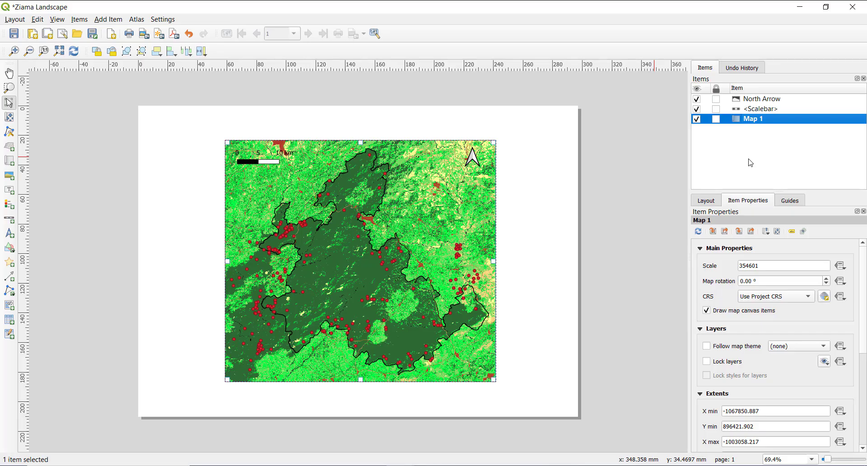
# Review the layout's undo history and its general, guides and grid, and export settings
pyautogui.click(744, 69)
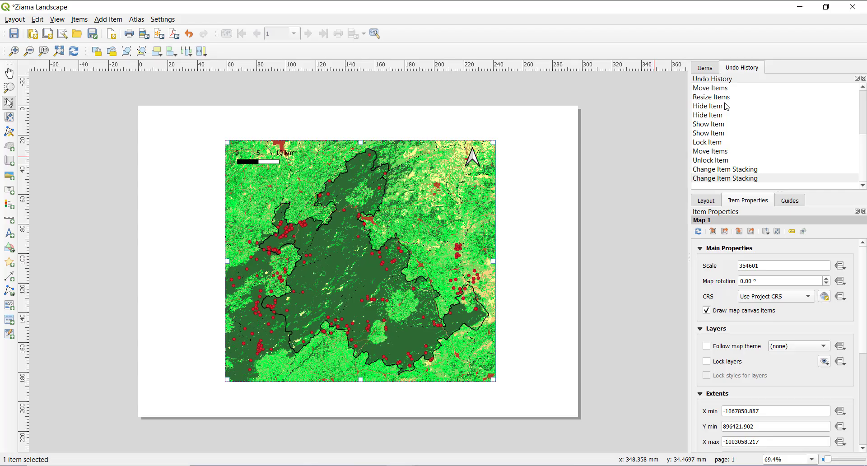
pyautogui.click(710, 75)
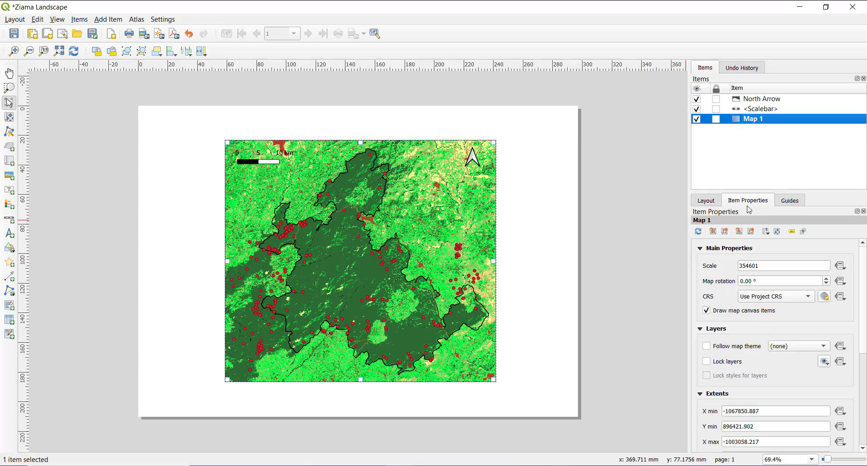
pyautogui.click(706, 201)
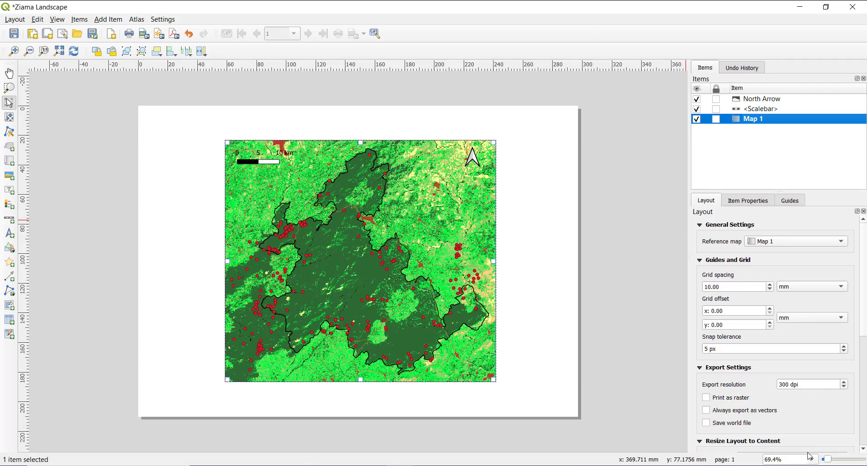
pyautogui.moveTo(861, 287)
pyautogui.mouseDown()
pyautogui.moveTo(866, 398)
pyautogui.moveTo(857, 276)
pyautogui.mouseUp()
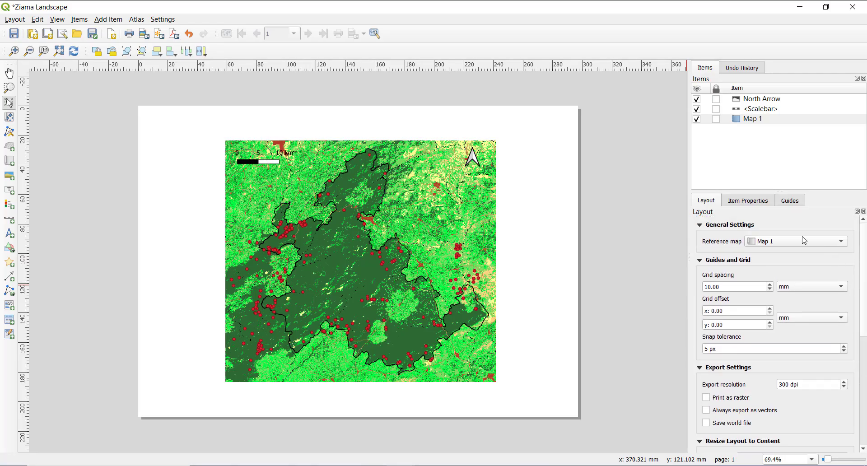
# Review Map 1's item properties, from the spatial bookmarks and main properties to extents, grids and the remaining sections
pyautogui.click(757, 202)
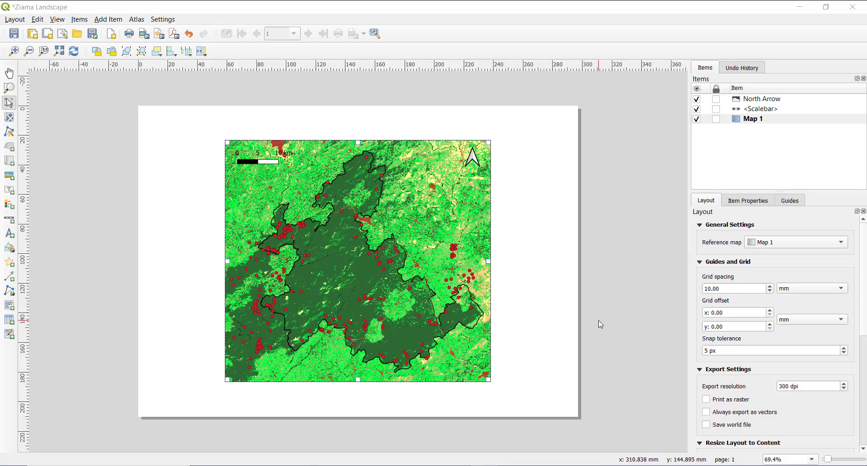
pyautogui.click(736, 206)
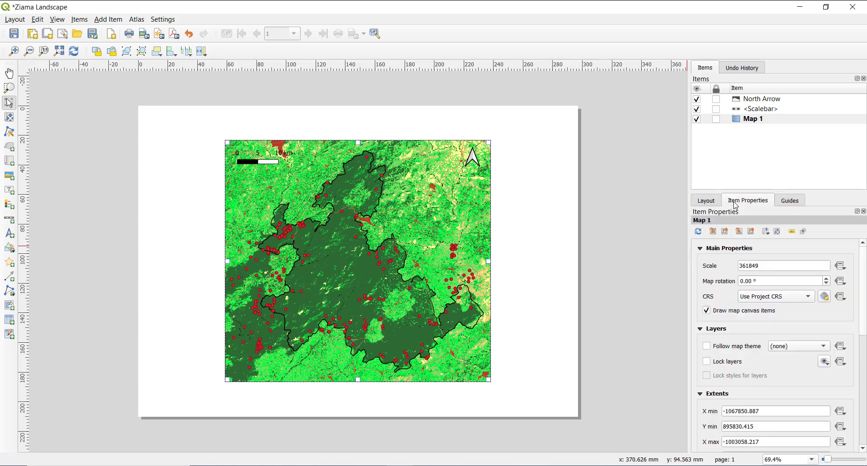
pyautogui.click(776, 121)
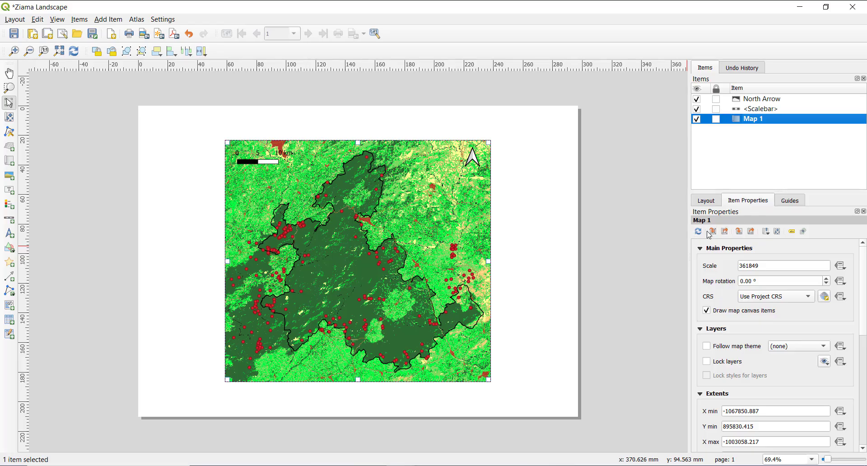
pyautogui.click(766, 232)
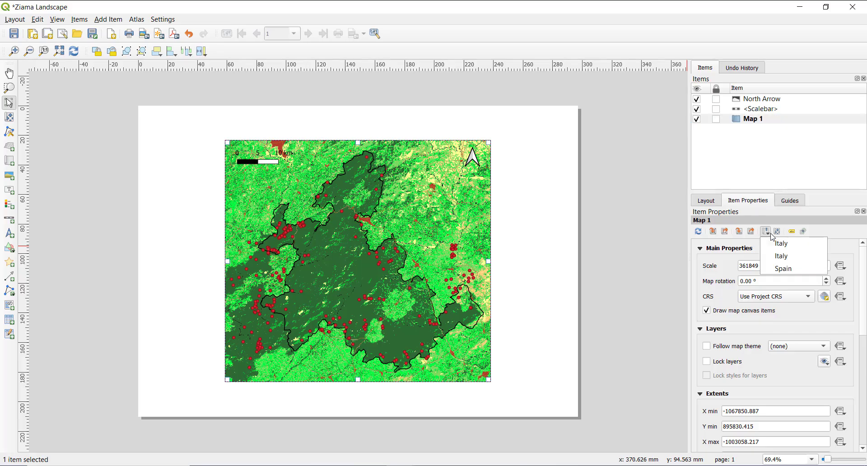
pyautogui.click(780, 234)
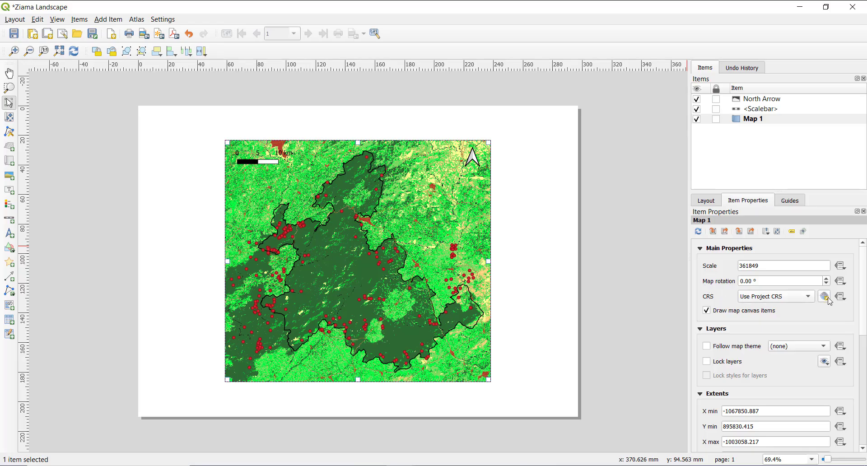
pyautogui.moveTo(864, 300); pyautogui.dragTo(864, 351)
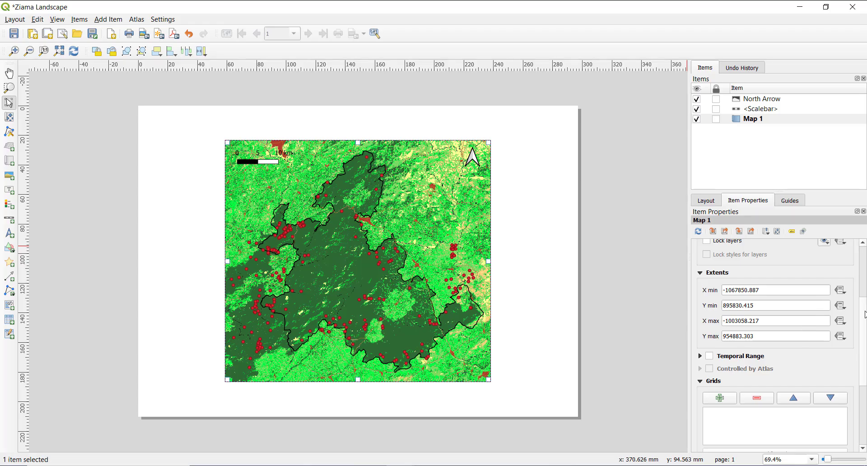
pyautogui.scroll(-6, 865, 314)
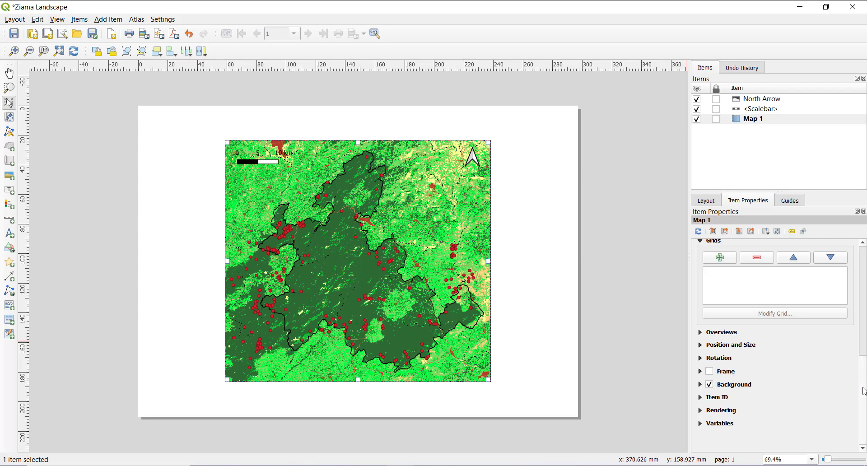
pyautogui.scroll(3, 864, 391)
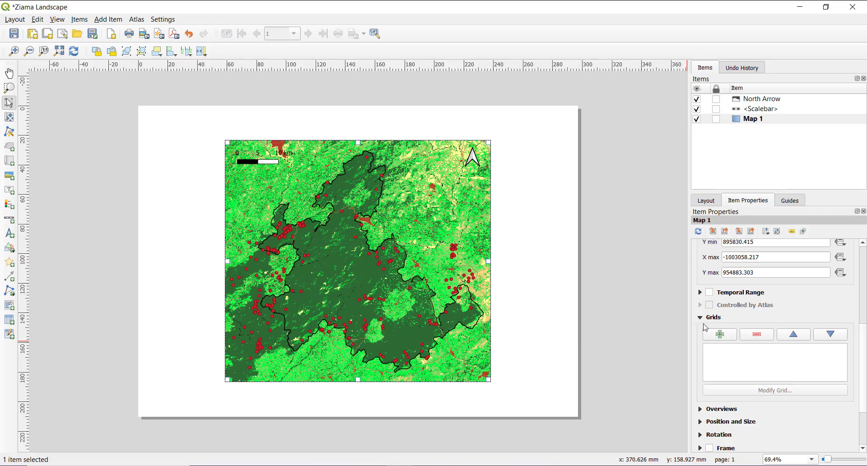
# Add a grid to Map 1 and open its grid properties for modification
pyautogui.click(714, 335)
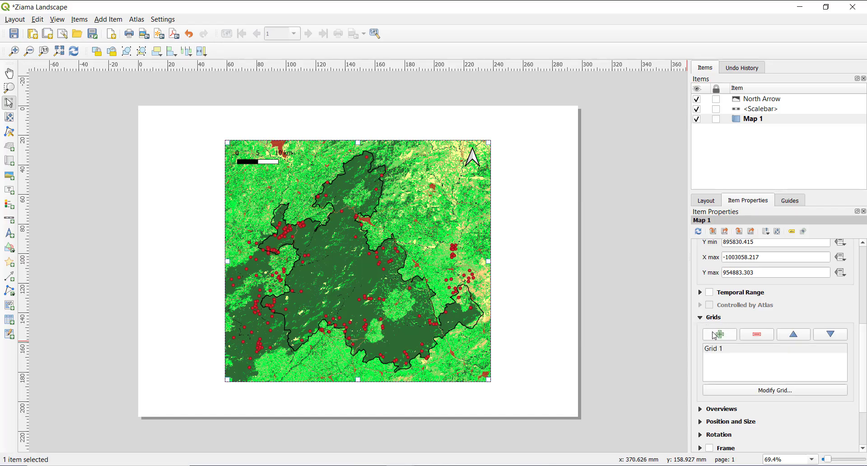
pyautogui.click(722, 356)
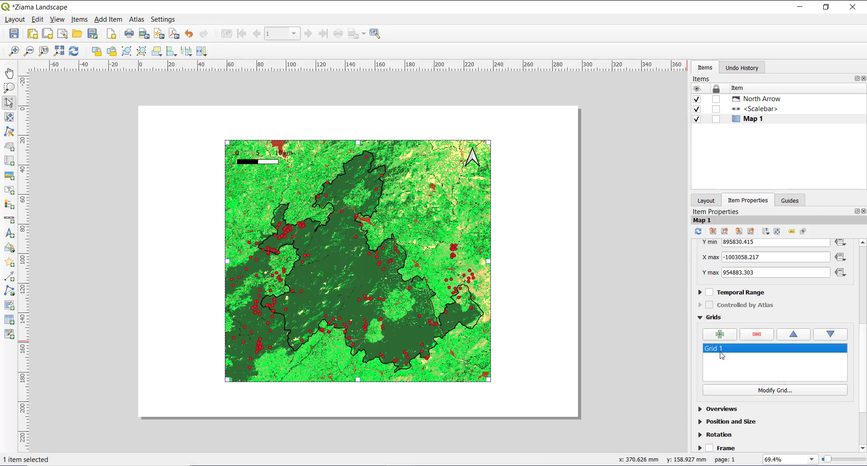
pyautogui.click(746, 394)
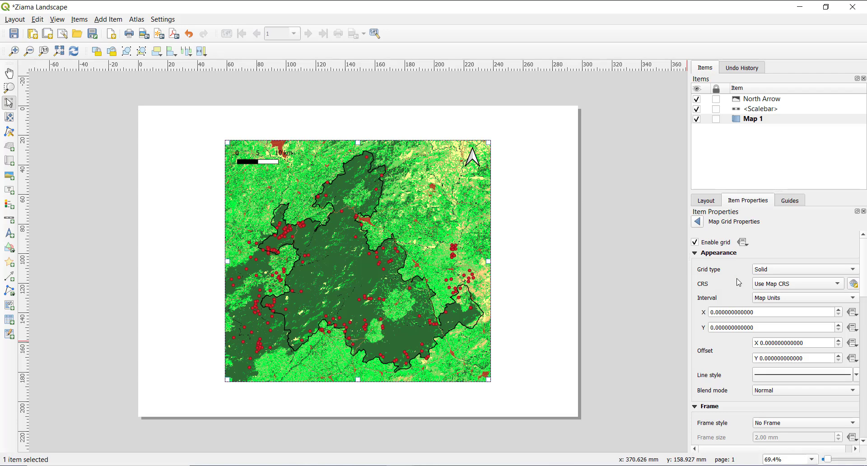
# Choose Solid as the grid type and Map Units as the interval unit
pyautogui.click(771, 271)
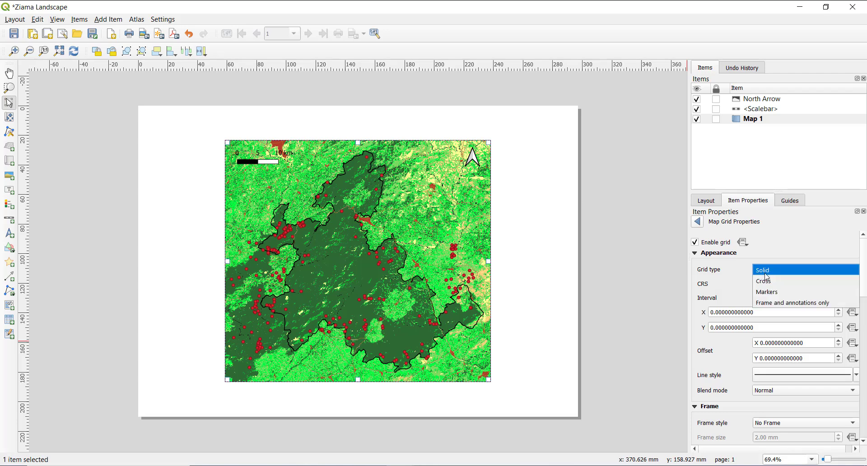
pyautogui.click(772, 271)
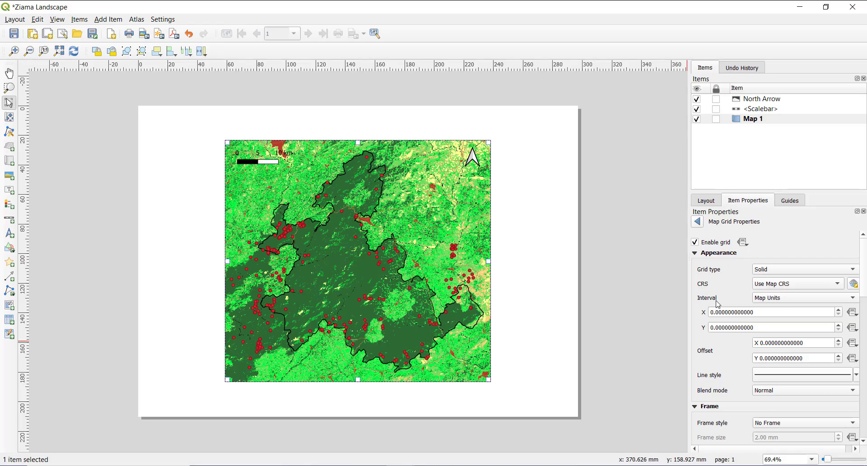
pyautogui.click(758, 302)
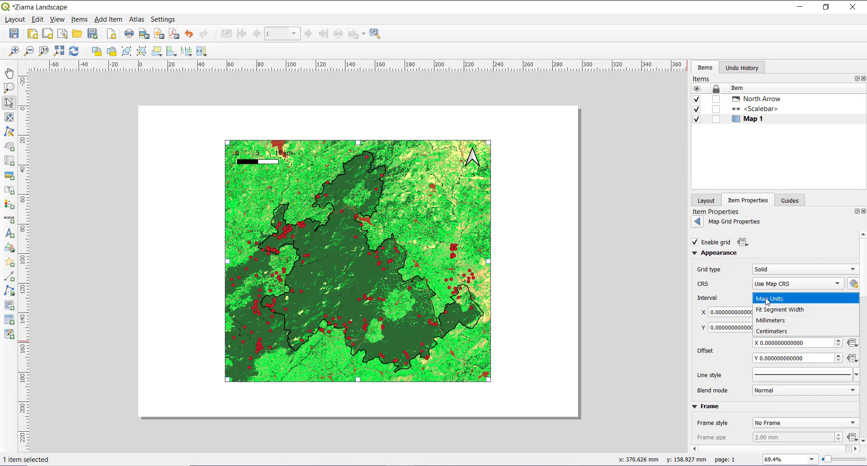
pyautogui.click(768, 302)
pyautogui.click(768, 302)
pyautogui.click(768, 299)
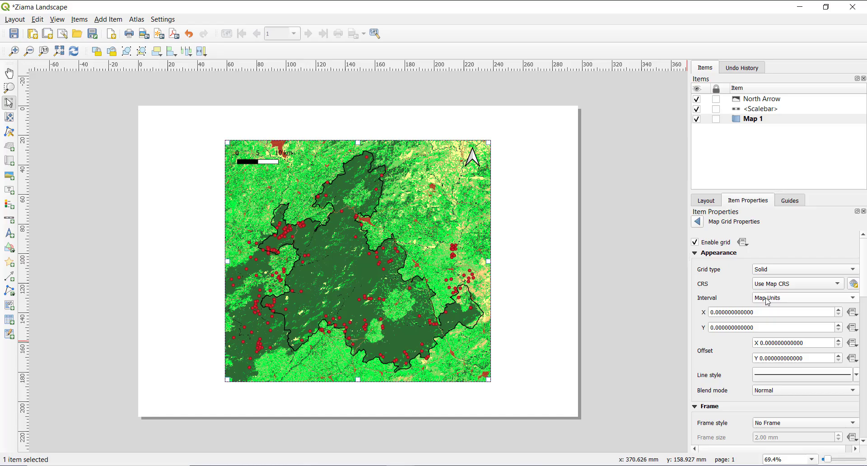
# Set both the X and Y grid intervals to 10000 map units
pyautogui.click(712, 312)
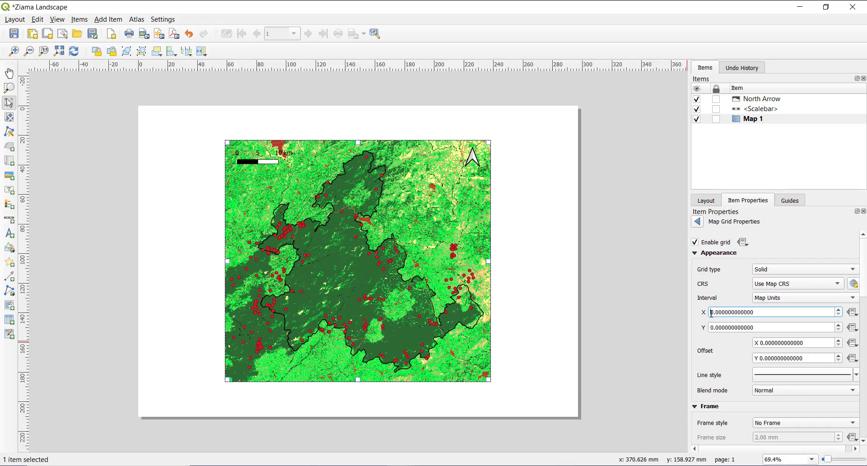
pyautogui.write('1000')
pyautogui.click(721, 329)
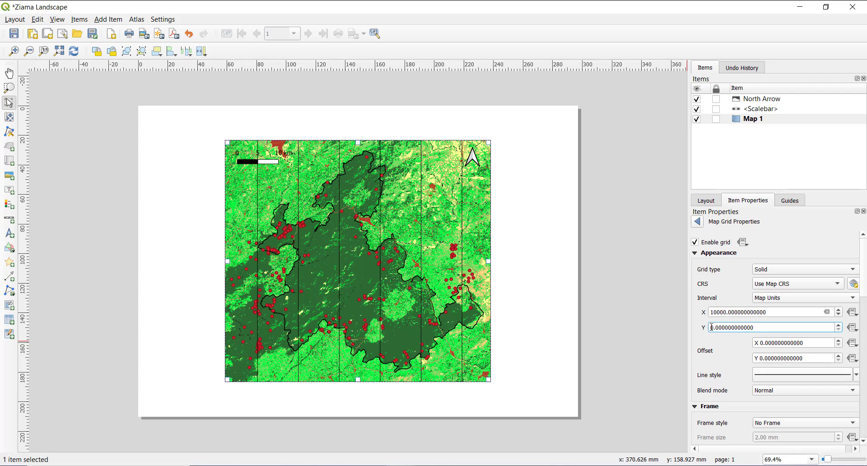
pyautogui.write('1000')
pyautogui.click(727, 312)
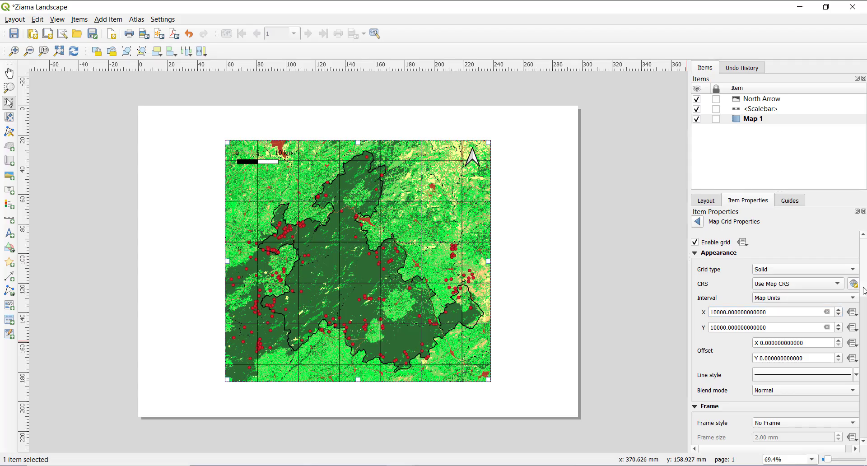
# Set the grid's frame style to Exterior Ticks
pyautogui.scroll(-4, 864, 291)
pyautogui.scroll(-3, 714, 296)
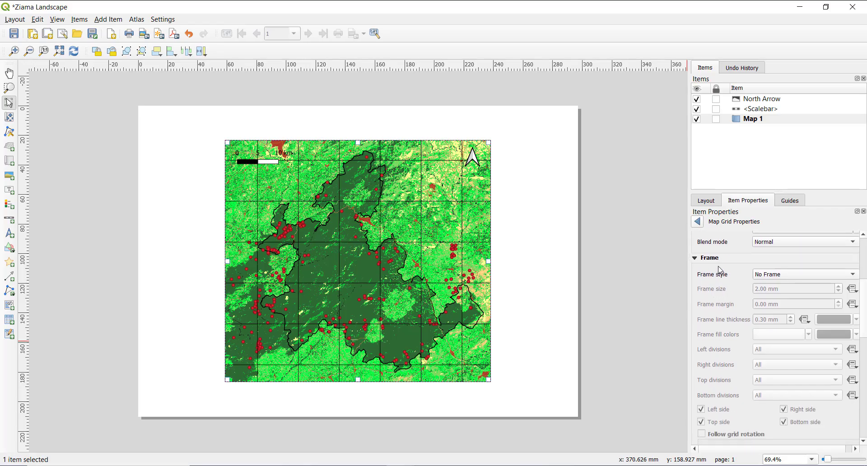
pyautogui.click(764, 273)
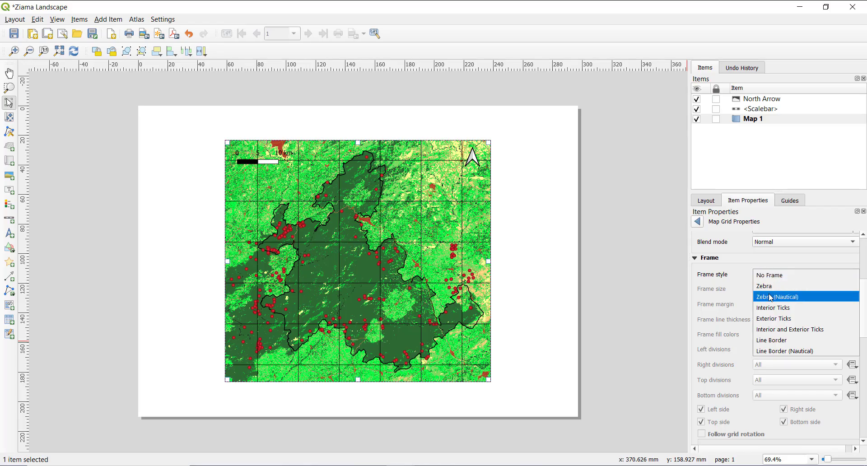
pyautogui.click(772, 319)
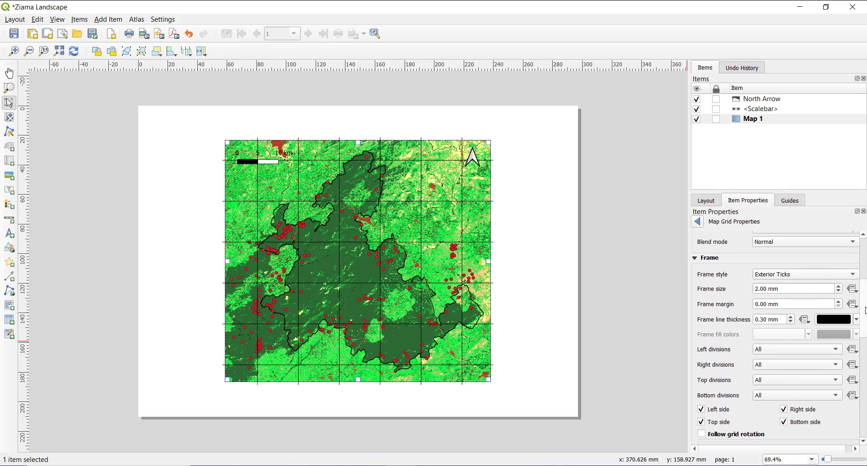
# Enable coordinate drawing on the grid and set the coordinate format to Decimal with Suffix
pyautogui.scroll(-8, 865, 310)
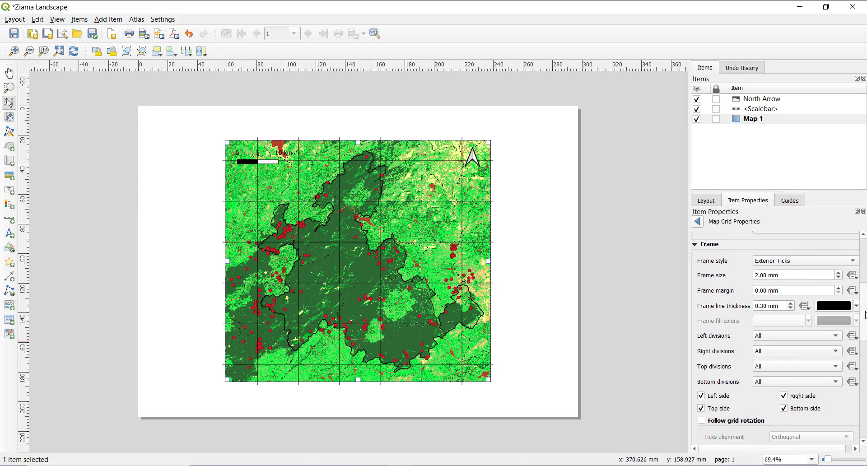
pyautogui.scroll(-4, 864, 361)
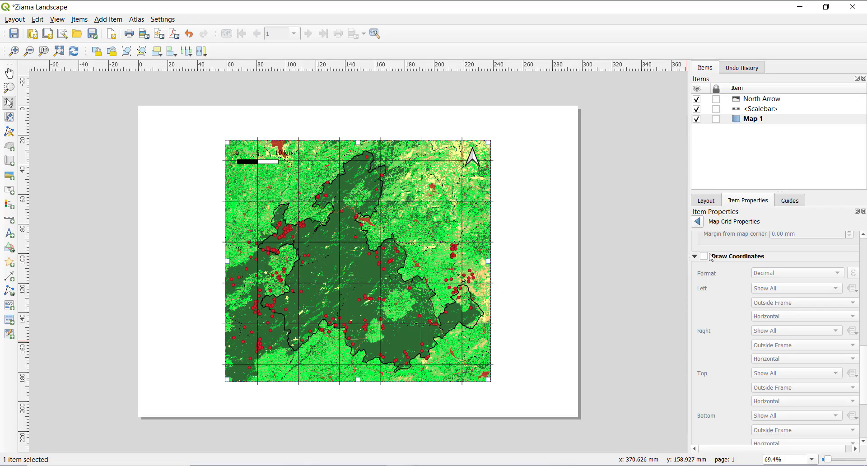
pyautogui.click(706, 257)
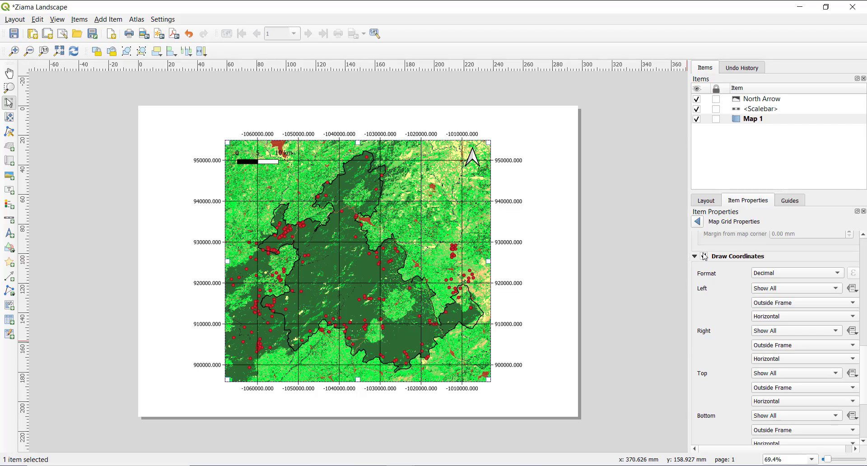
pyautogui.click(777, 275)
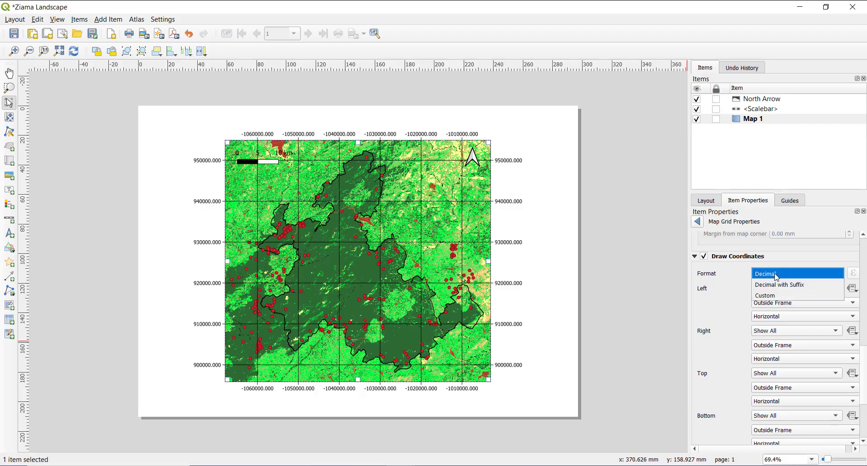
pyautogui.click(800, 284)
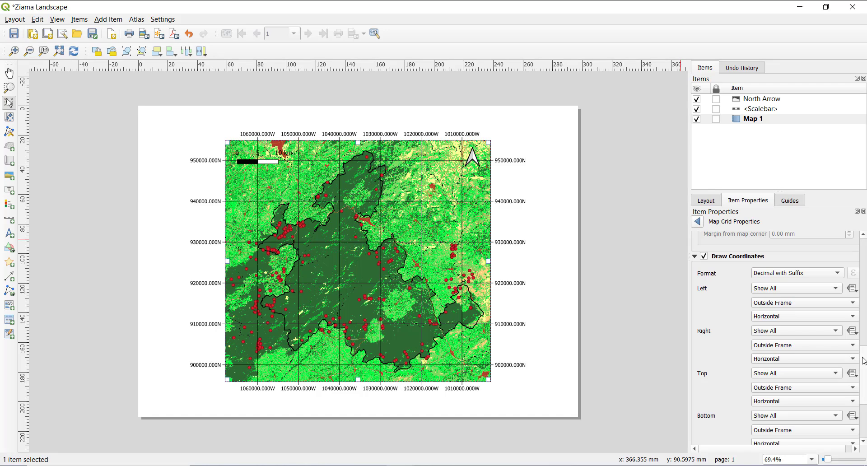
# Set the grid's coordinate precision to 0 and return to Map 1's main item properties
pyautogui.scroll(-5, 864, 361)
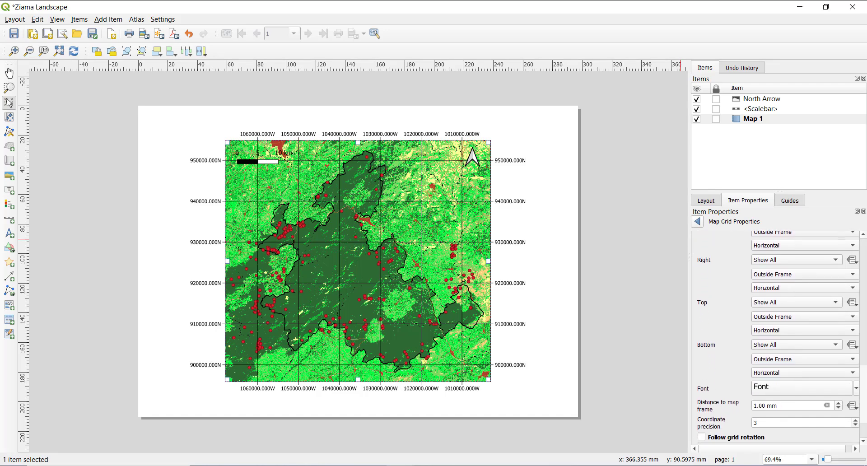
pyautogui.moveTo(863, 381); pyautogui.dragTo(864, 381)
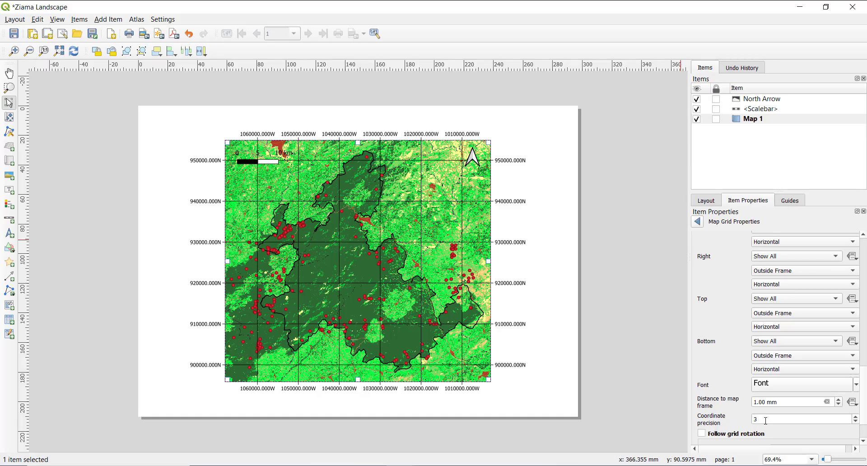
pyautogui.moveTo(765, 420); pyautogui.dragTo(753, 419)
pyautogui.write('0')
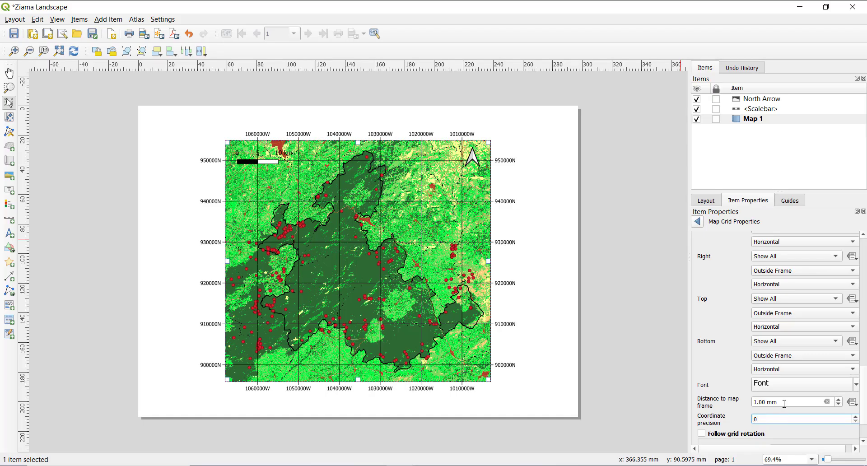
pyautogui.click(749, 418)
pyautogui.moveTo(866, 397)
pyautogui.mouseDown()
pyautogui.moveTo(866, 410)
pyautogui.moveTo(866, 239)
pyautogui.mouseUp()
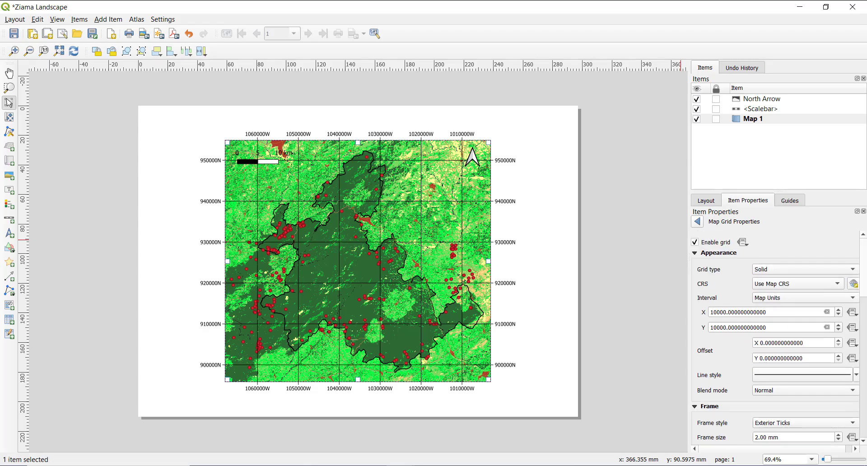
pyautogui.click(697, 221)
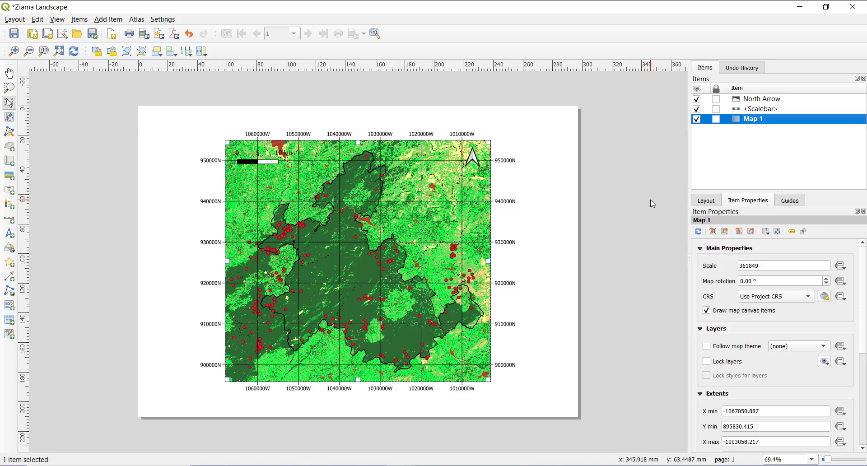
# Close the layout window and reopen the Ziama Landscape layout from the QGIS project
pyautogui.click(864, 5)
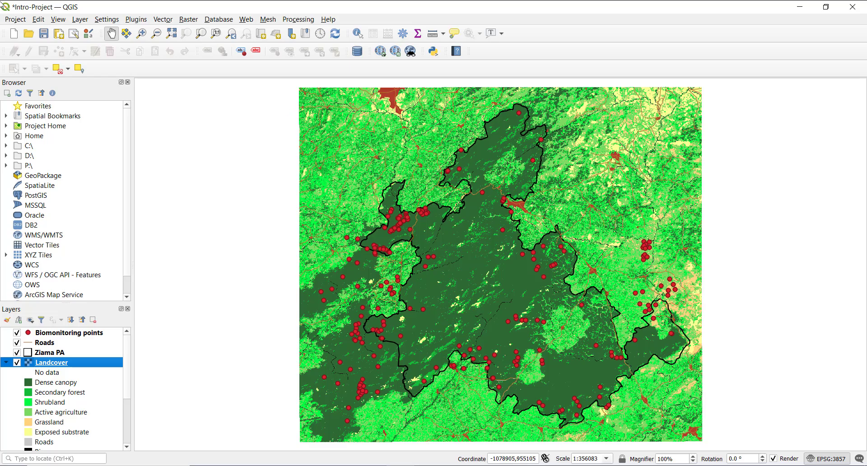
pyautogui.click(18, 20)
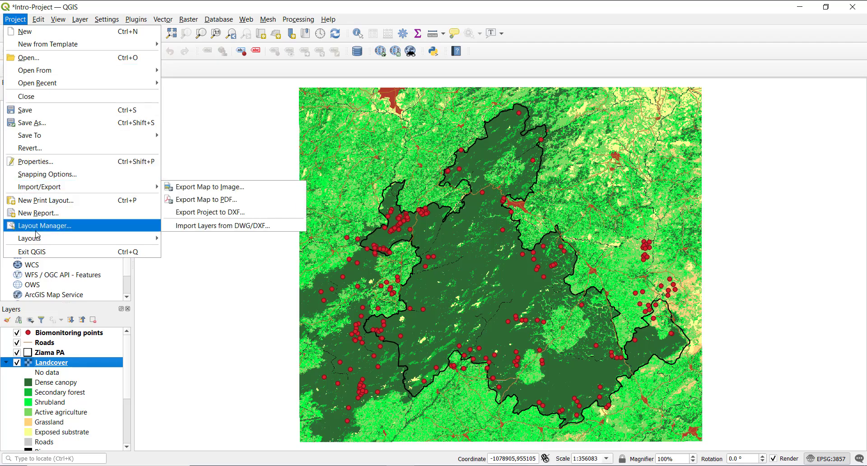
pyautogui.moveTo(38, 243)
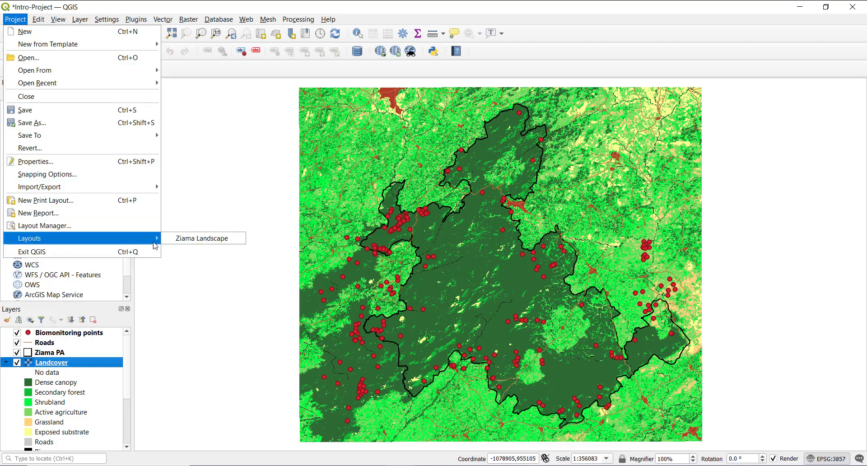
pyautogui.click(193, 239)
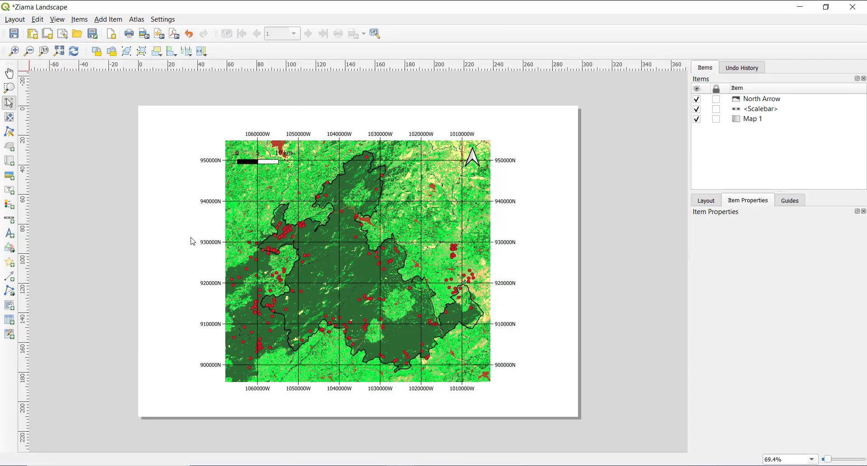